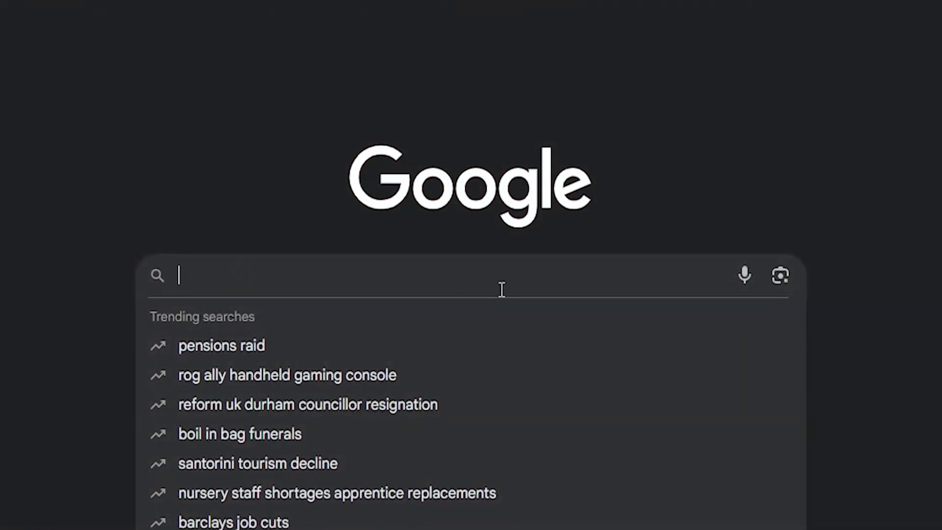
Search Google for 'huggingface expression editor'.
key(Down)
key(Return)
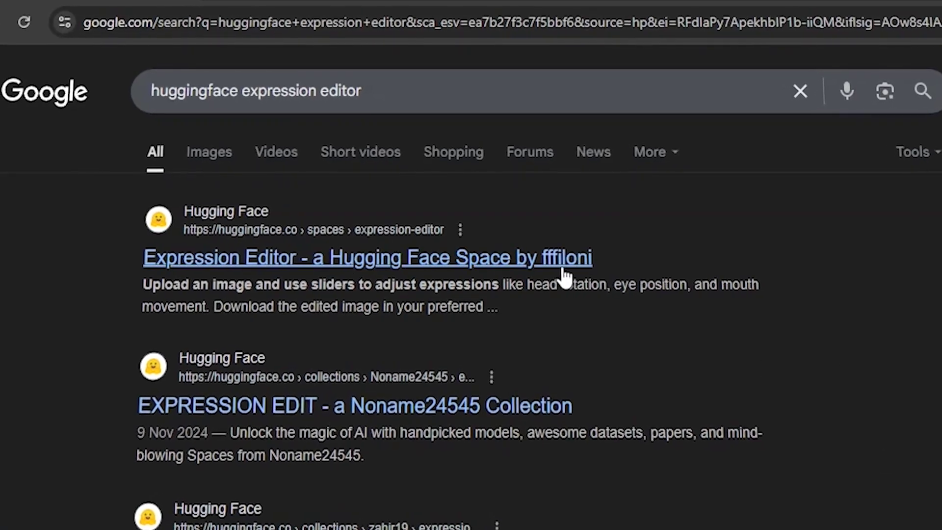
Load the man's portrait into Expression Editor and set Aaa 24, Eee 15, Woo -8.5, Smile 0.95.
click(486, 263)
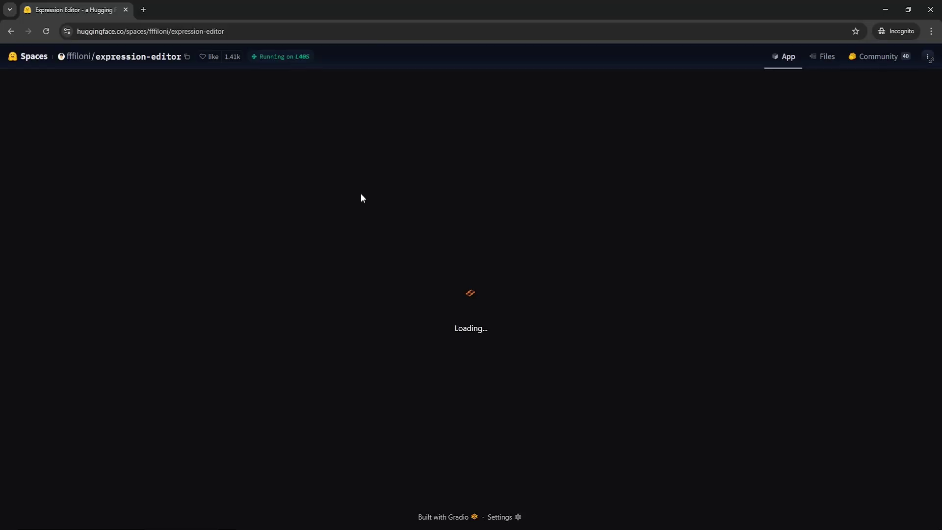
drag(206, 529, 405, 161)
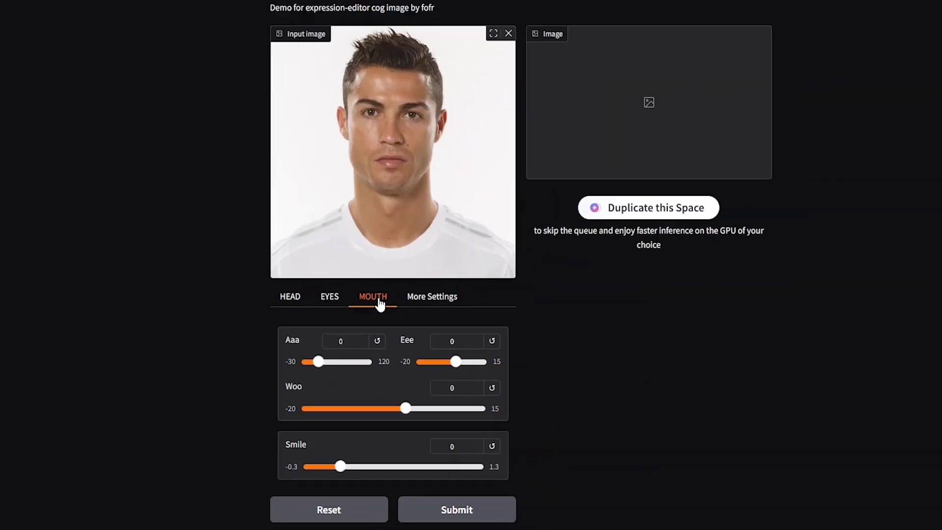
click(312, 367)
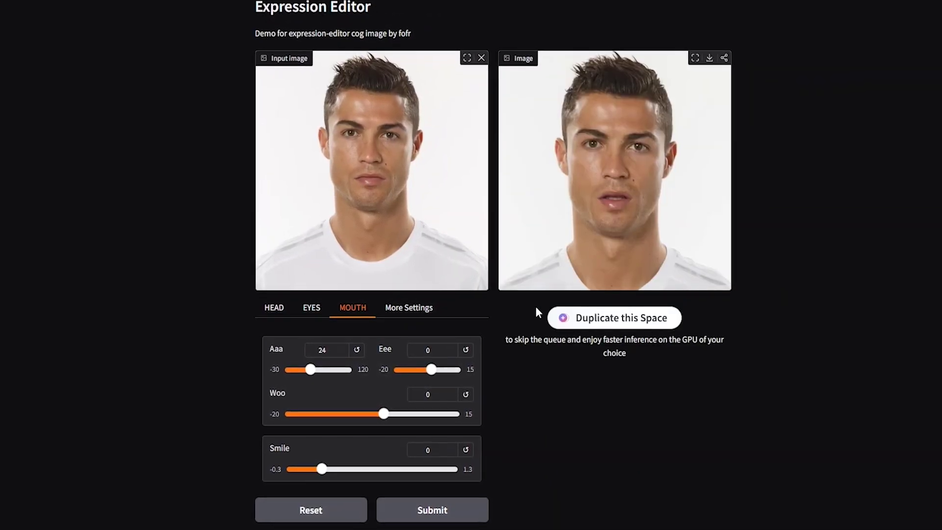
drag(431, 369, 521, 375)
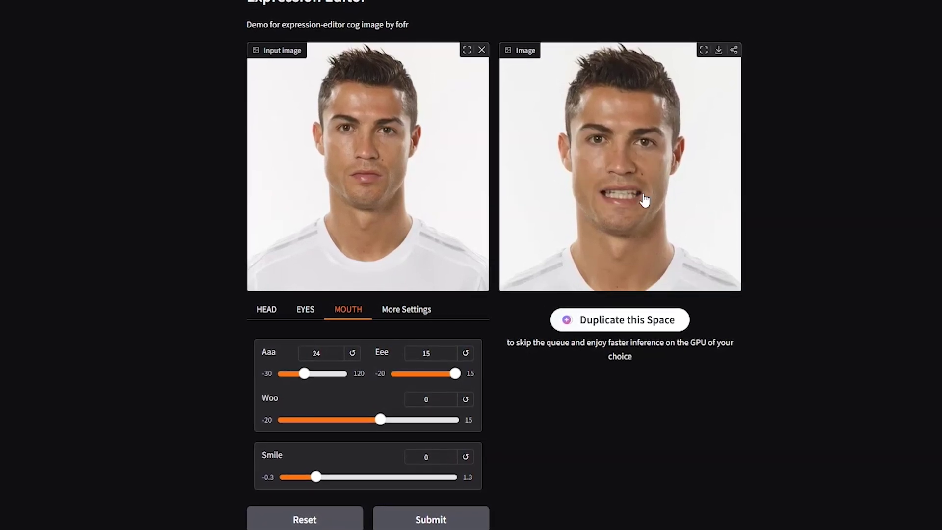
drag(379, 422, 332, 436)
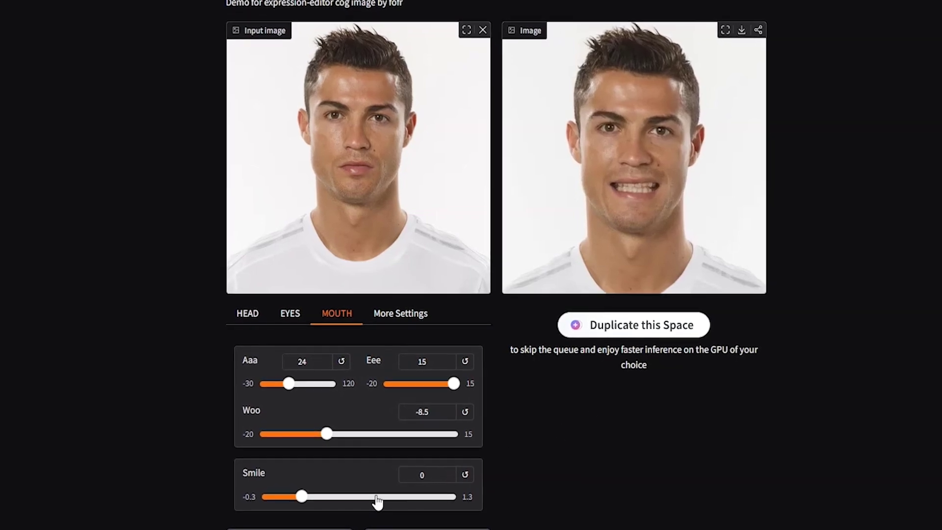
drag(302, 496, 412, 496)
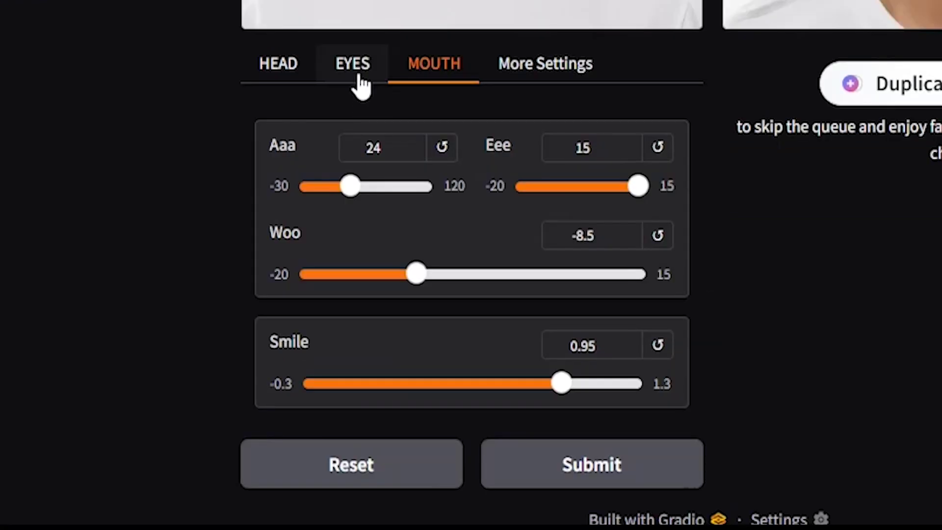
Set the eye sliders to Eyebrow 11.6, Blink 5 and Pupil Y -11, leaving Wink at 0.
click(358, 73)
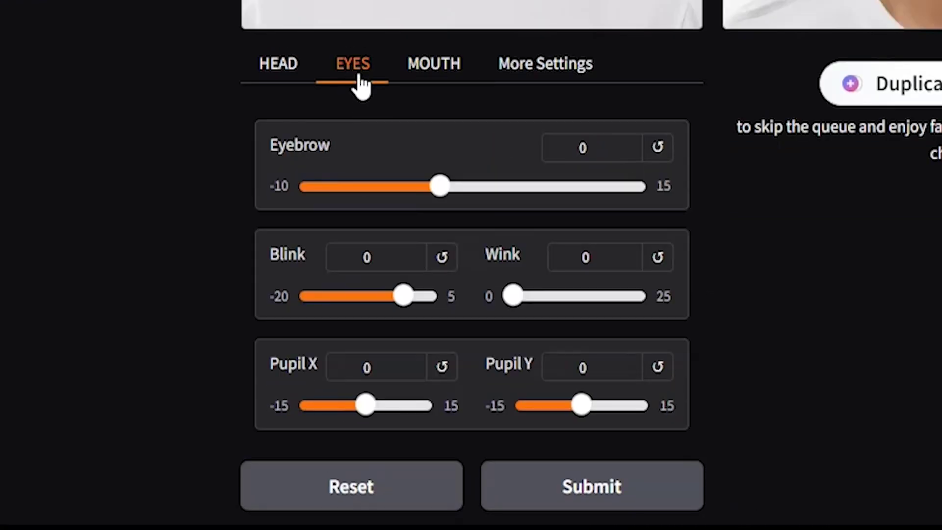
drag(435, 185, 254, 191)
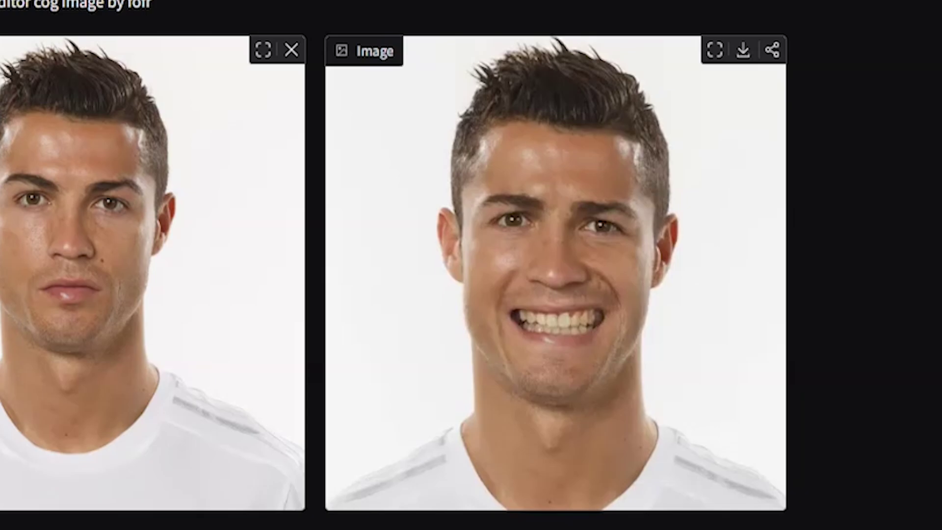
drag(311, 185, 595, 206)
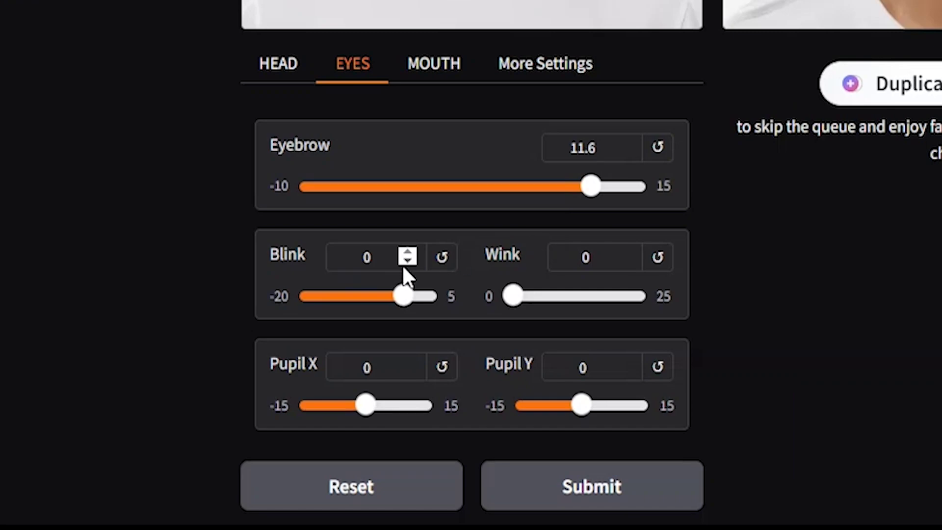
drag(404, 294, 446, 299)
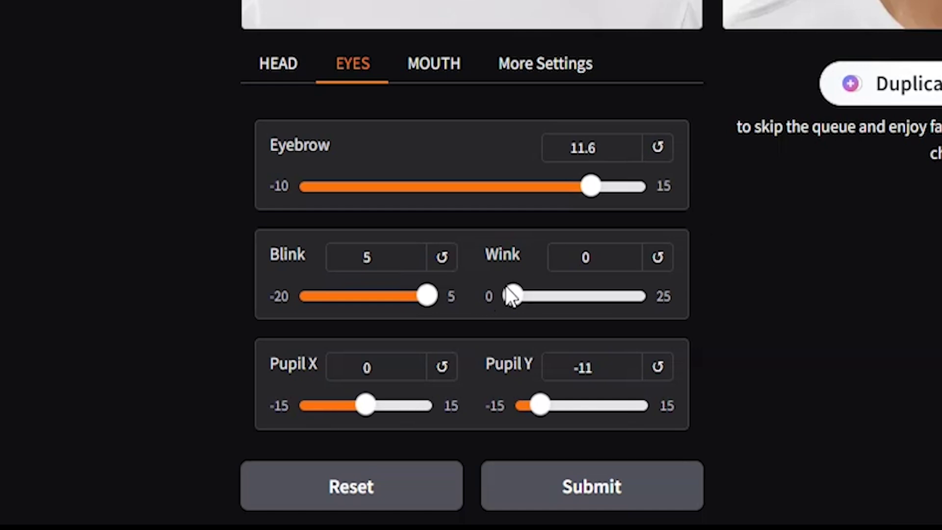
drag(519, 307, 679, 307)
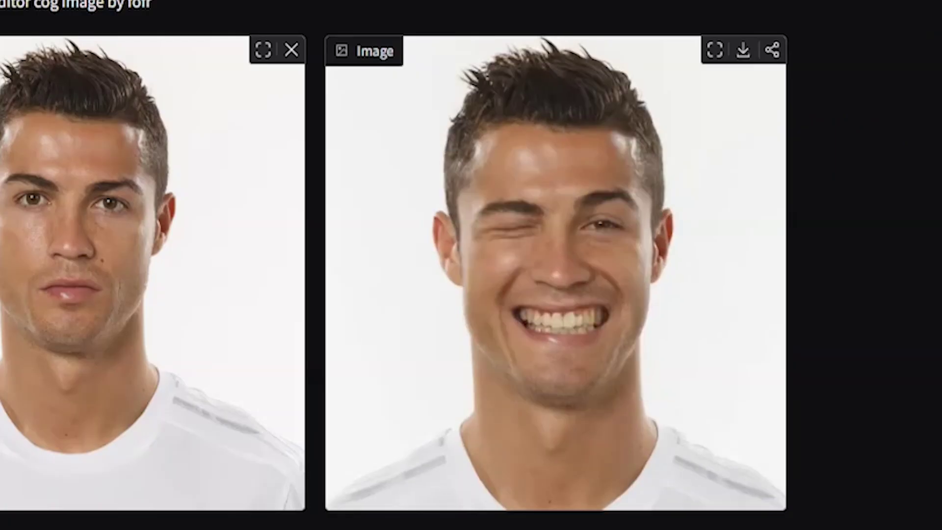
mouse_move(627, 296)
mouse_down()
mouse_move(510, 296)
mouse_move(625, 277)
mouse_up()
Reset the head turn to 0, set tilt to -3.1, and download the output portrait.
click(278, 69)
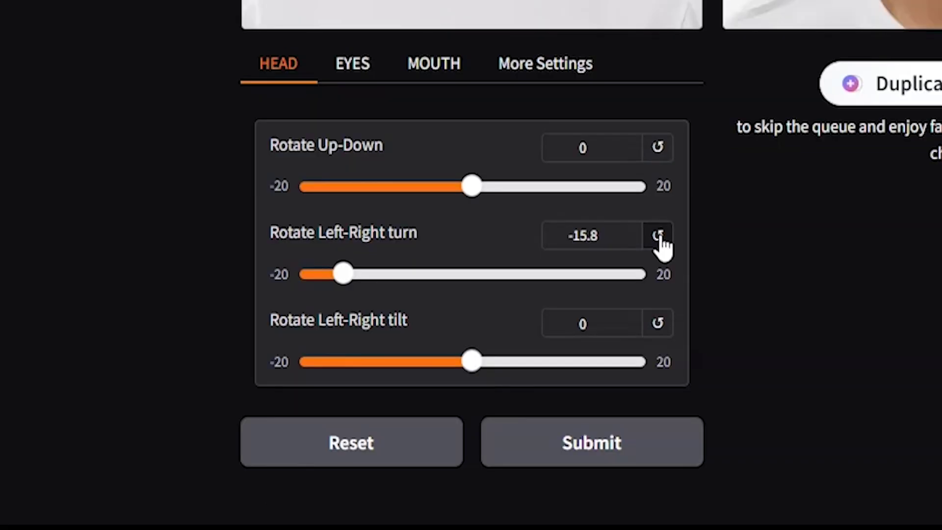
click(658, 237)
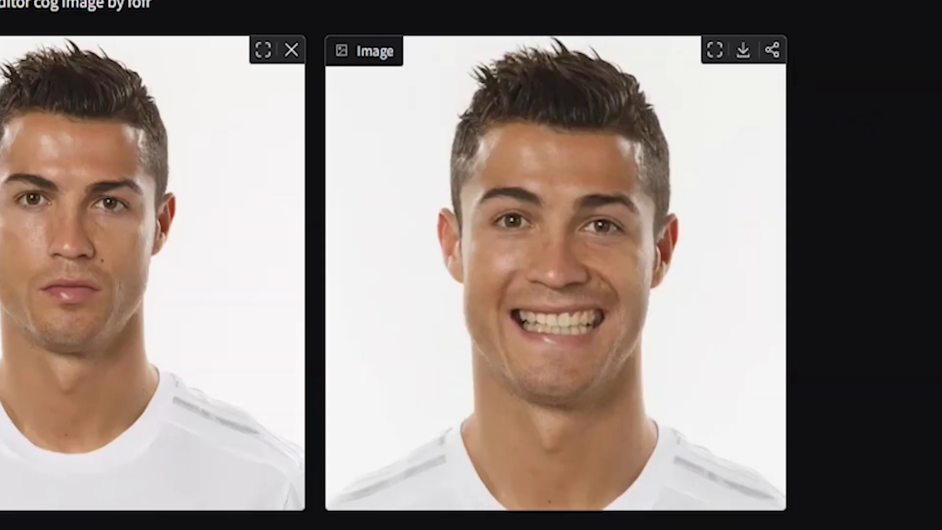
drag(472, 362, 370, 363)
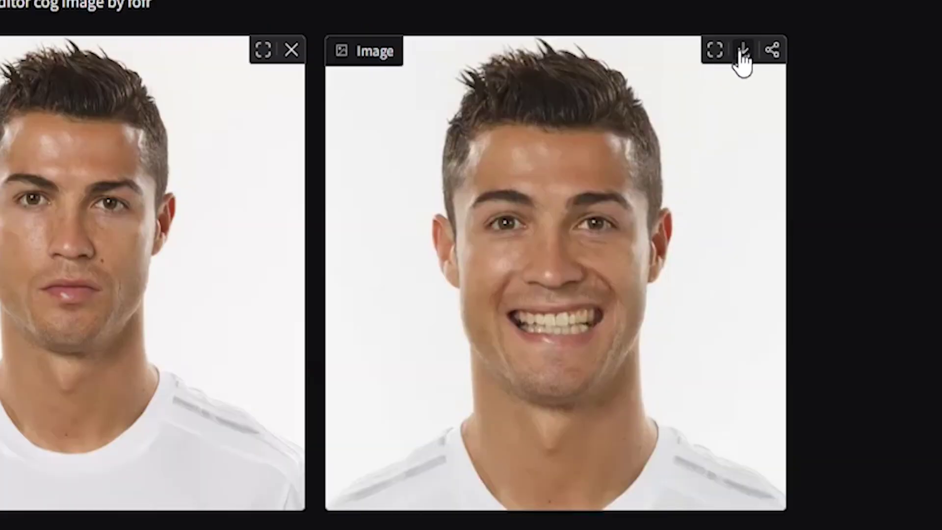
click(730, 60)
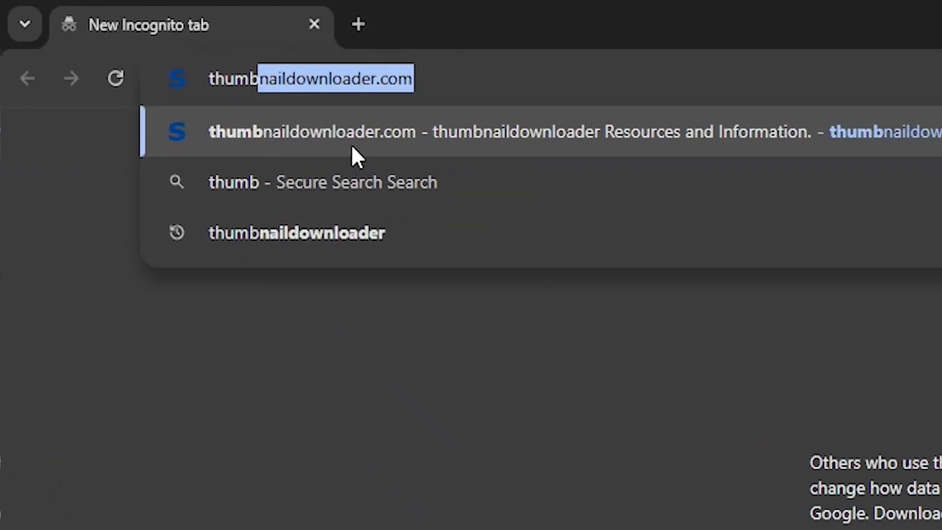
Go to thumbnailgalaxy.com and scroll through the Education thumbnail category.
text(nailgalaxy.com)
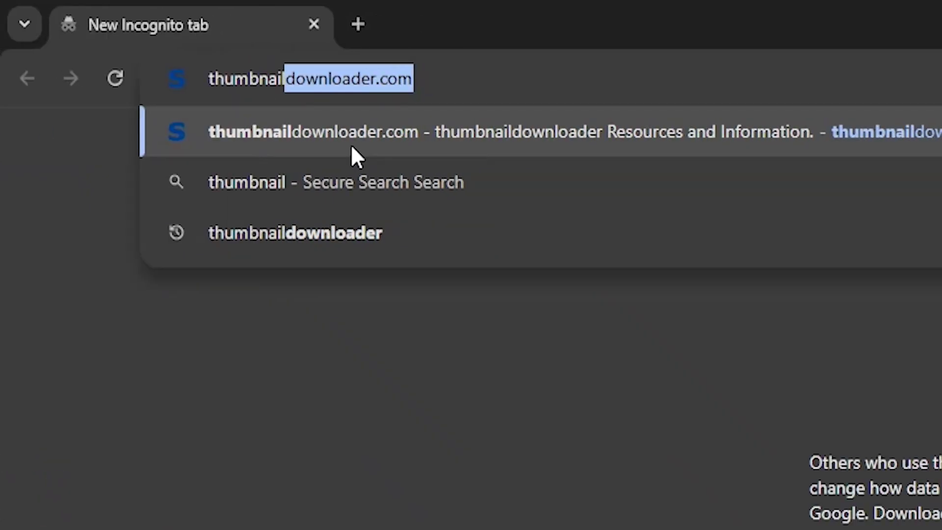
key(Return)
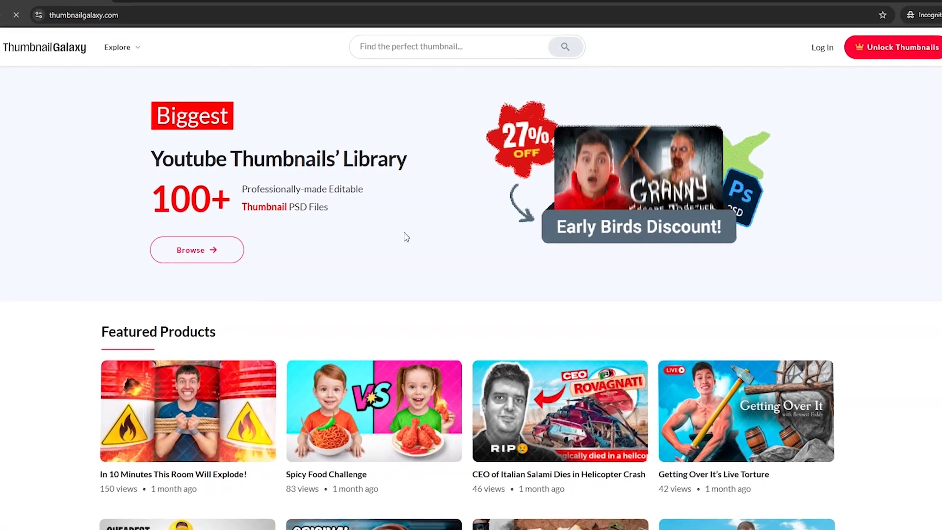
scroll(287, 220, down, 4)
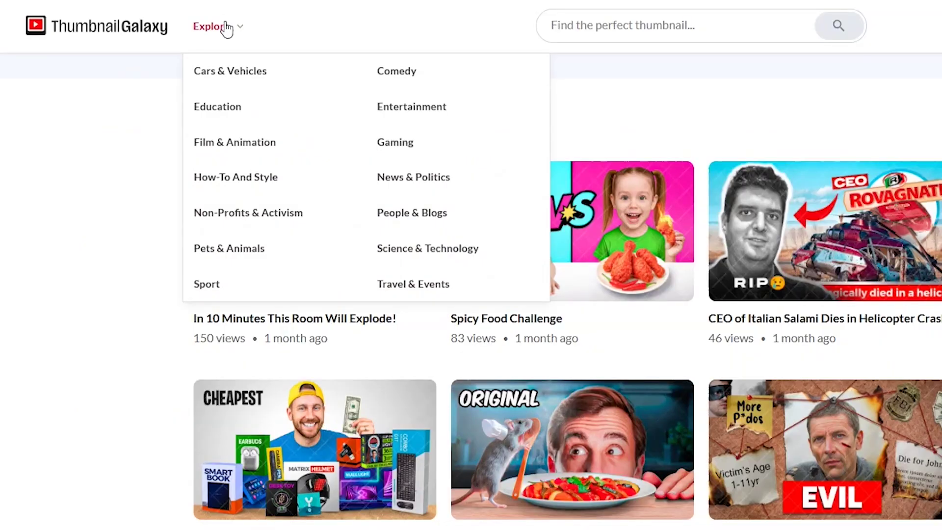
mouse_move(212, 29)
click(306, 129)
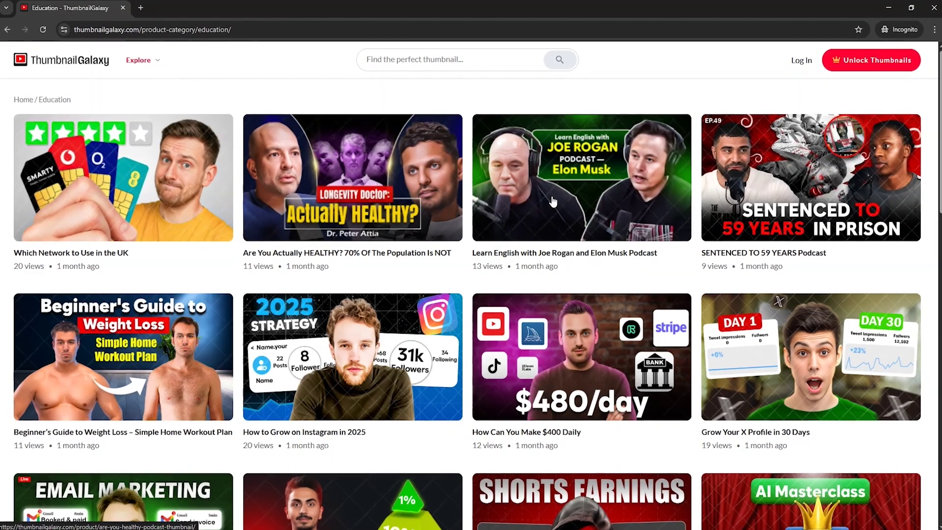
scroll(640, 284, down, 5)
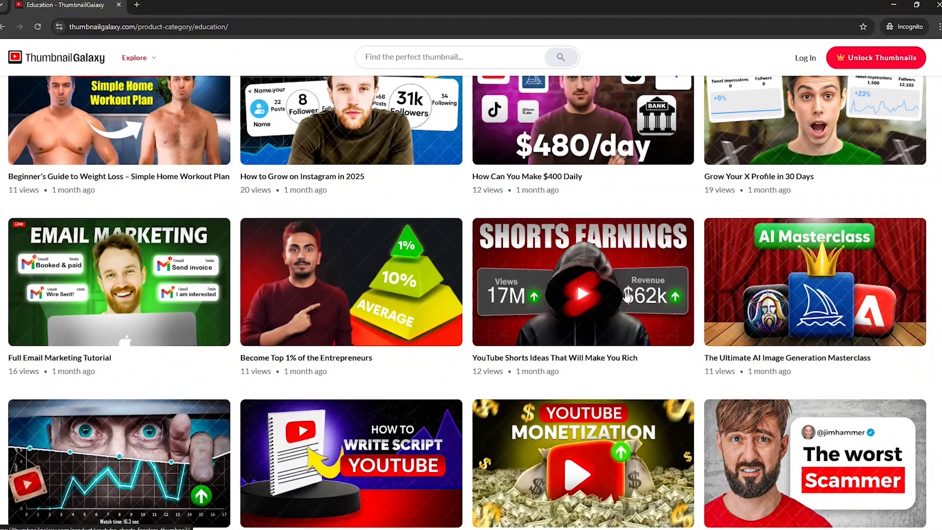
scroll(609, 293, down, 4)
scroll(347, 280, down, 4)
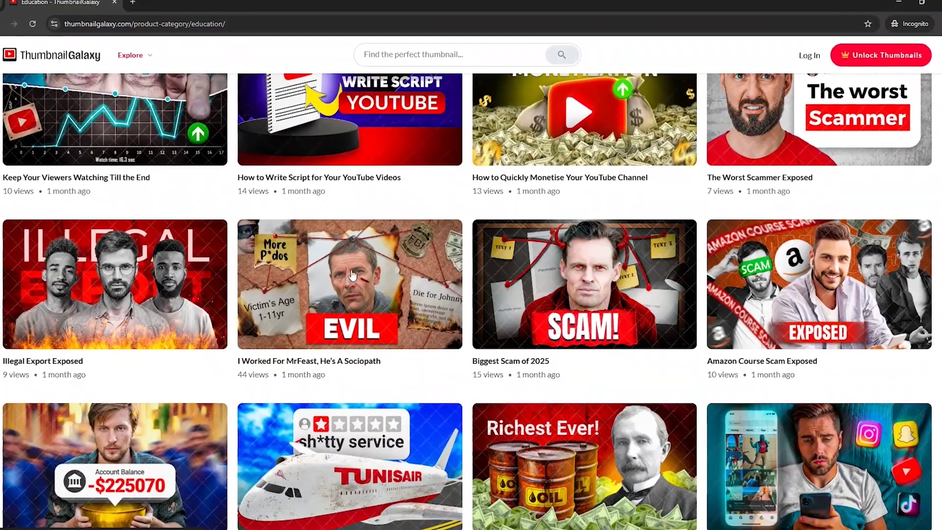
scroll(626, 267, down, 2)
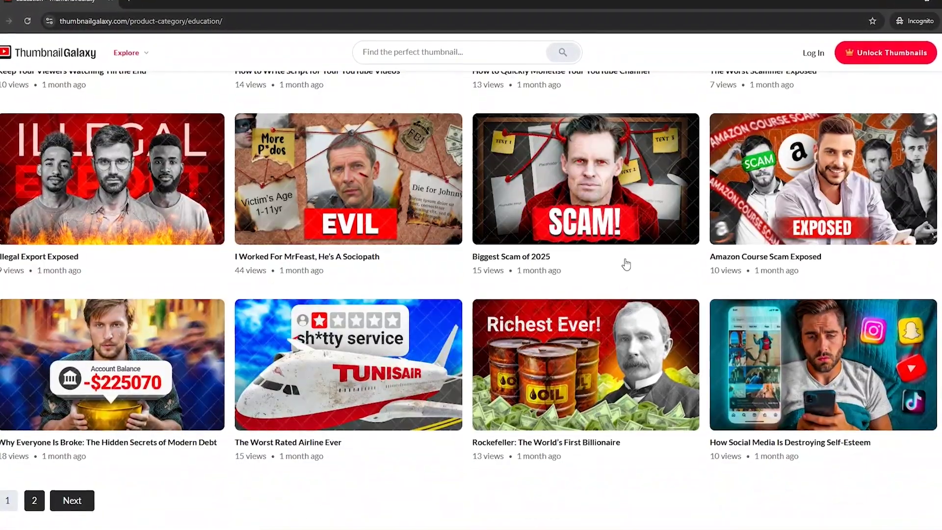
Browse the Entertainment category down to the page links and back up to the search bar.
mouse_move(127, 65)
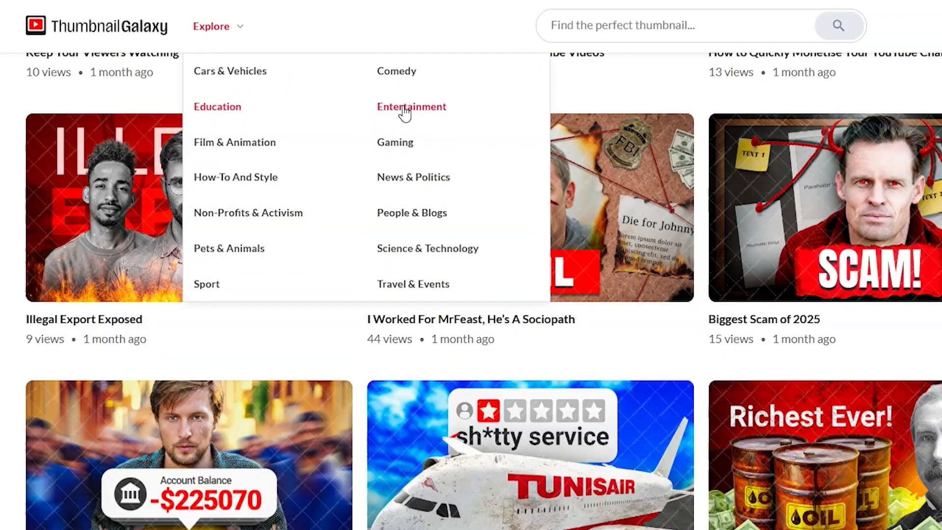
click(404, 108)
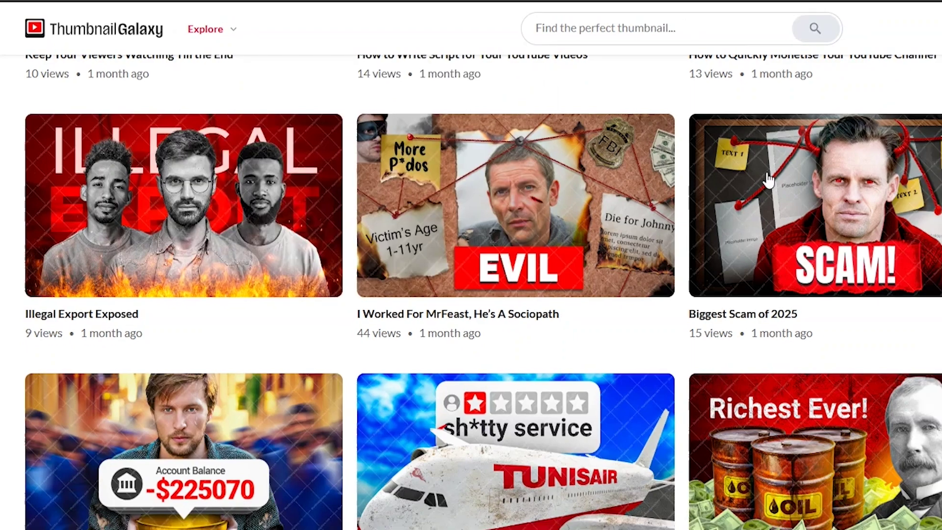
scroll(791, 184, down, 5)
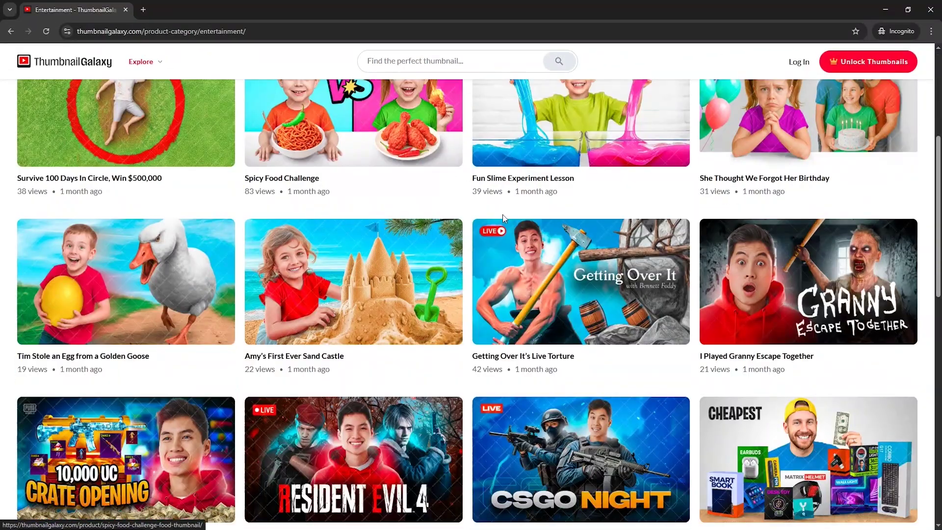
scroll(729, 285, up, 4)
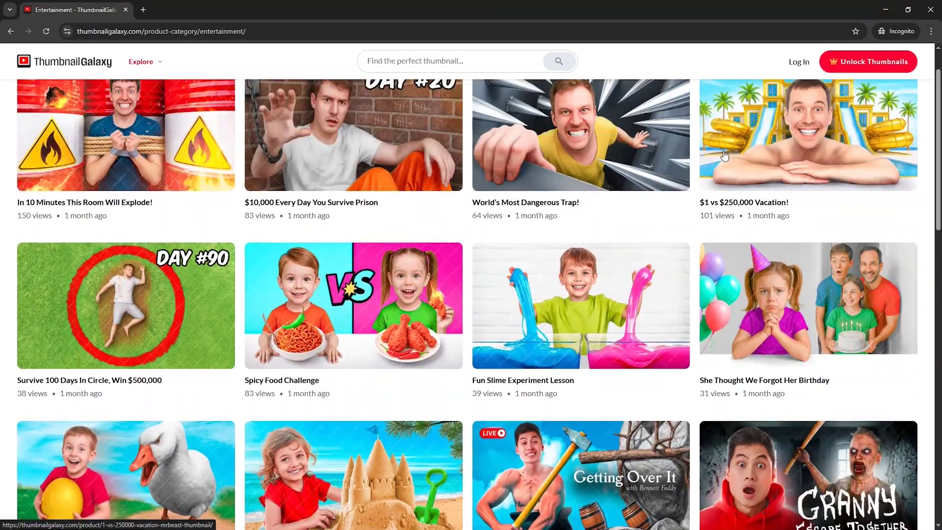
scroll(316, 313, down, 14)
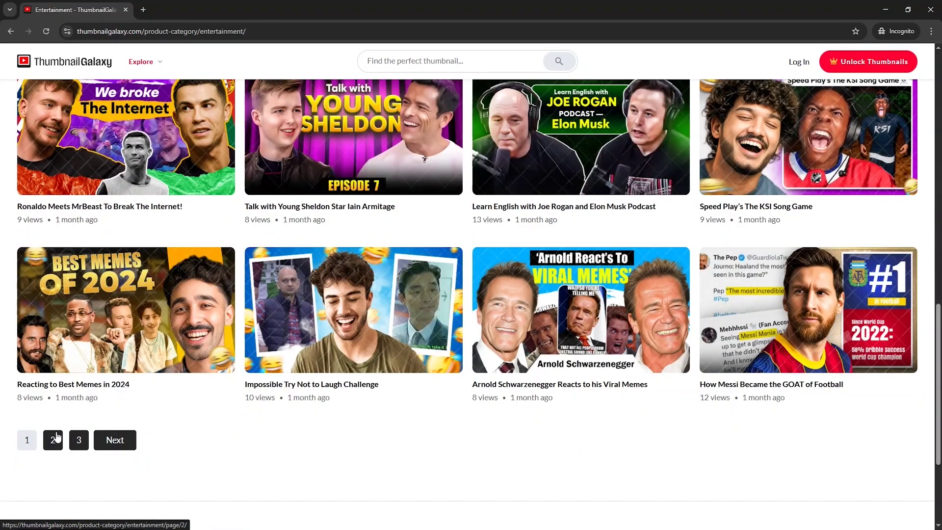
scroll(526, 146, up, 2)
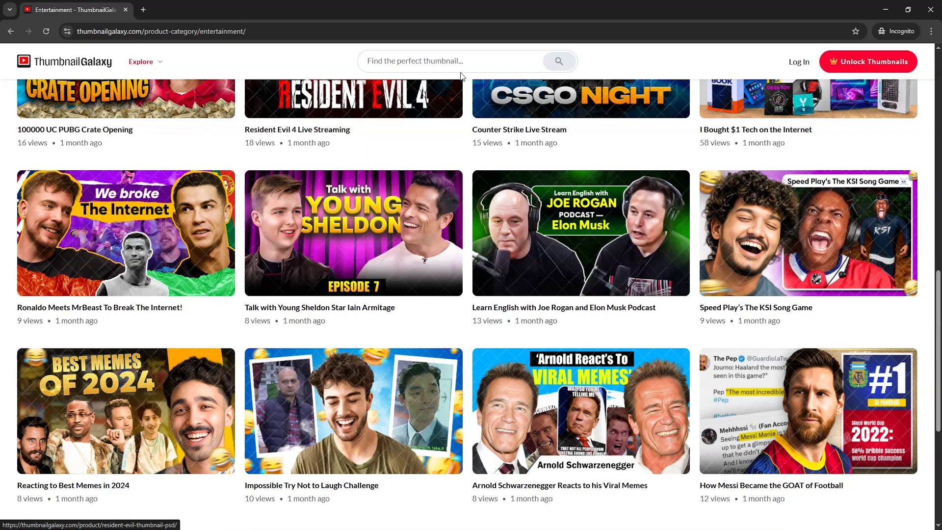
click(461, 69)
Search for 'mrbeast' and open the '$1 vs $250,000 Vacation!' template page.
text(mrbeast)
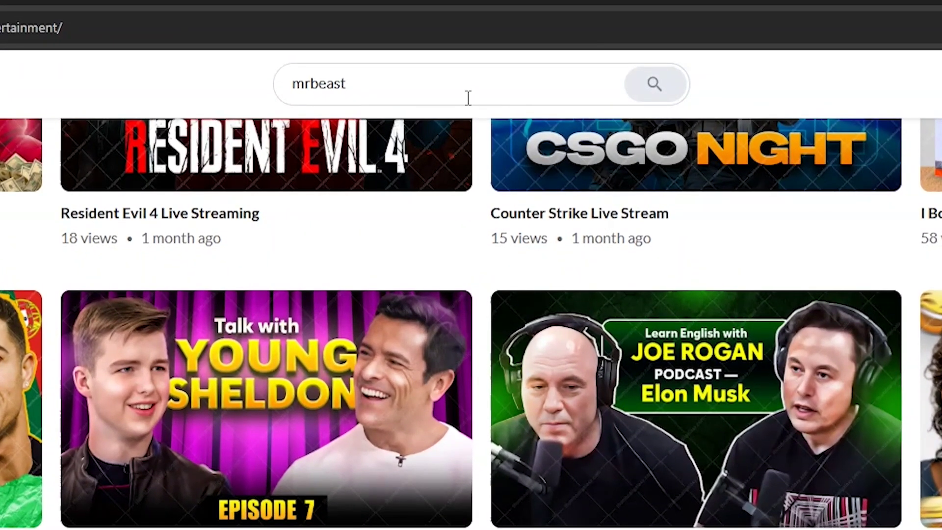
key(Return)
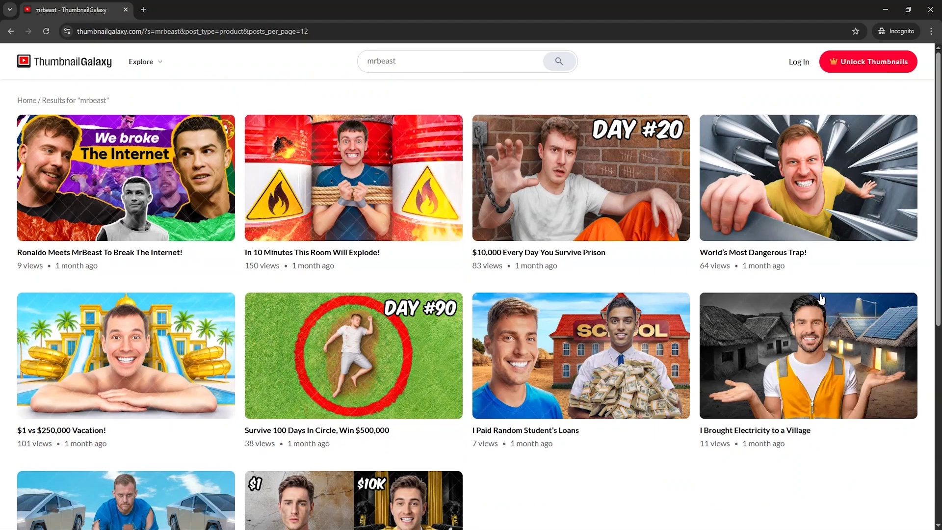
scroll(820, 300, down, 3)
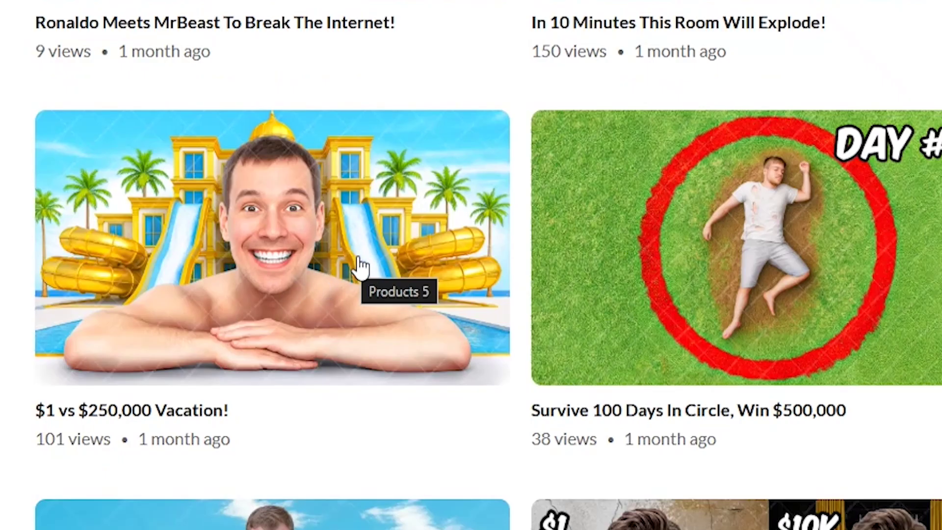
click(363, 265)
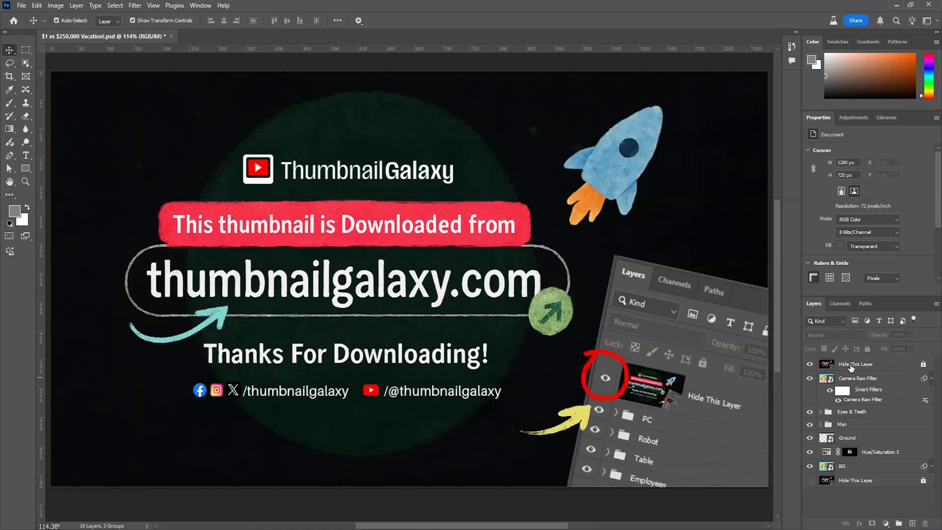
Hide the 'Hide This Layer' cover layer and delete it.
click(851, 367)
click(810, 365)
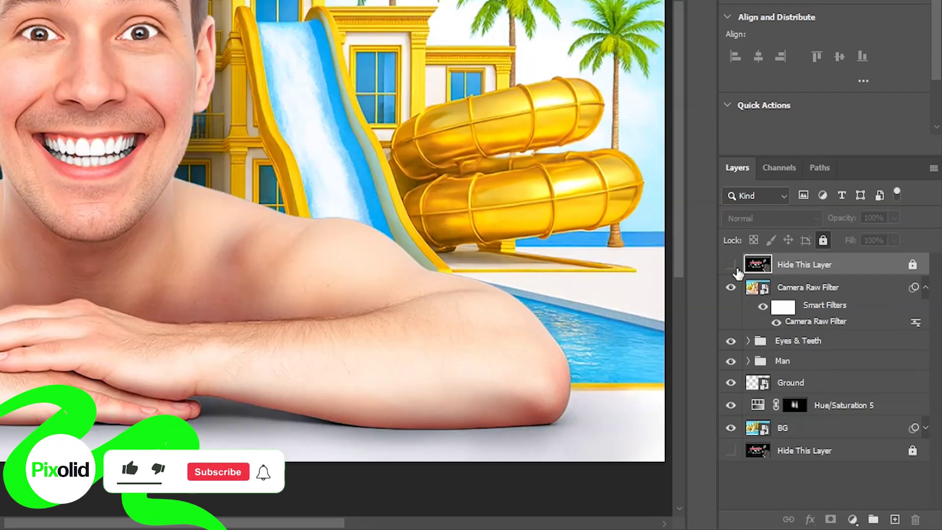
drag(854, 269, 915, 519)
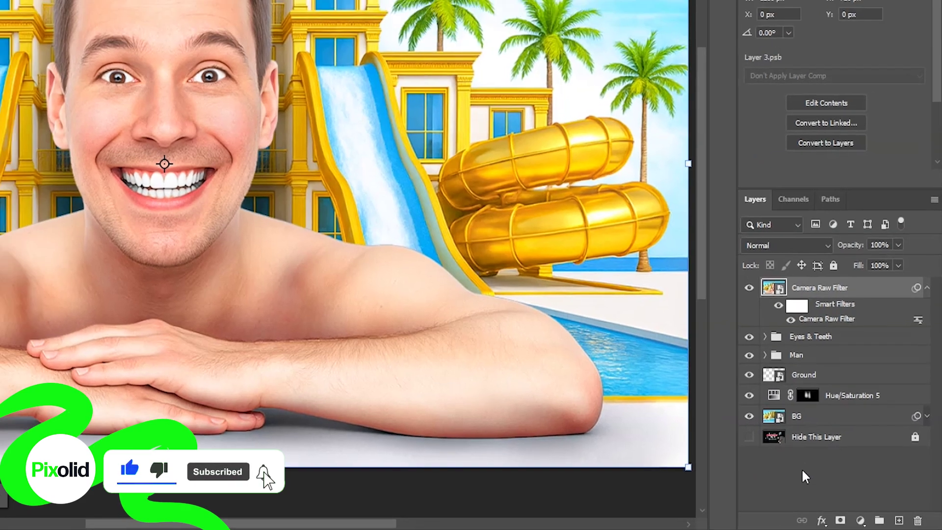
Hide the Camera Raw Filter layer and toggle the Man group, Ground and Hue/Saturation to compare.
click(802, 468)
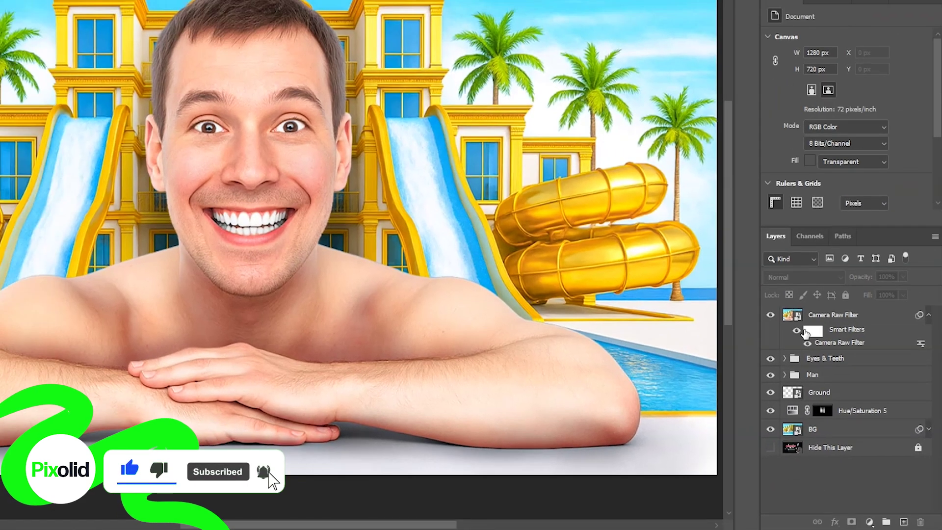
click(771, 318)
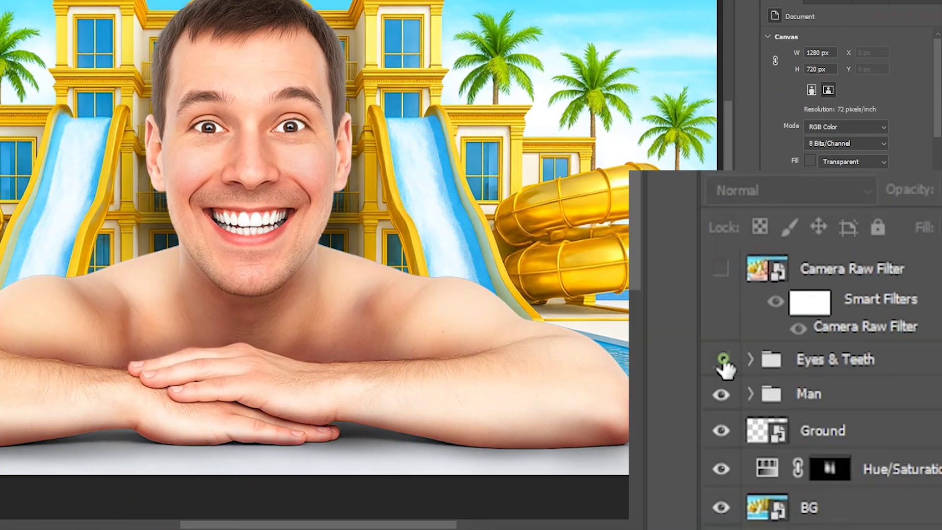
click(721, 395)
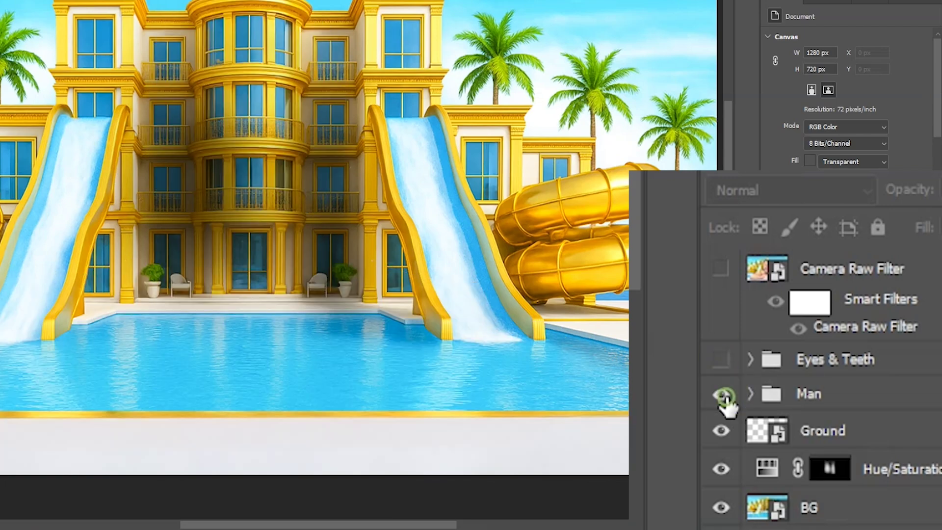
click(721, 395)
click(721, 395)
click(721, 431)
click(721, 431)
click(775, 510)
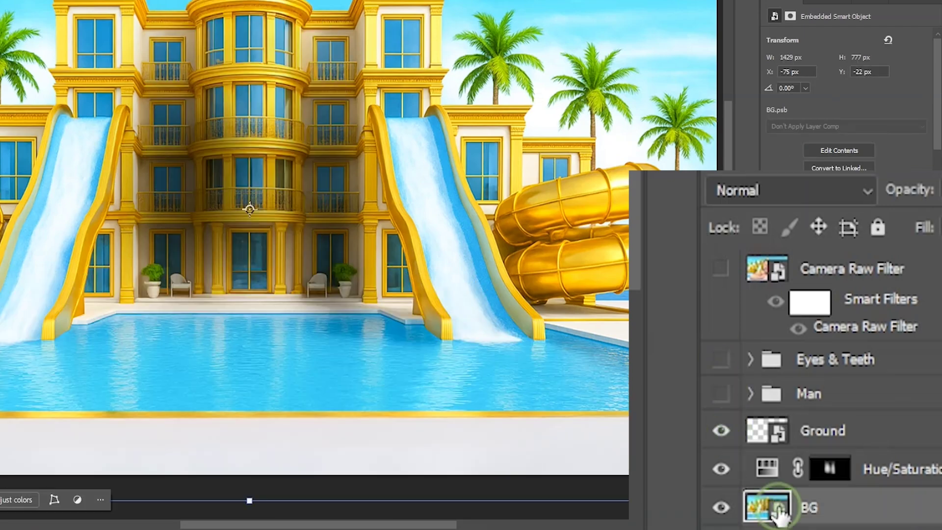
click(721, 466)
click(721, 466)
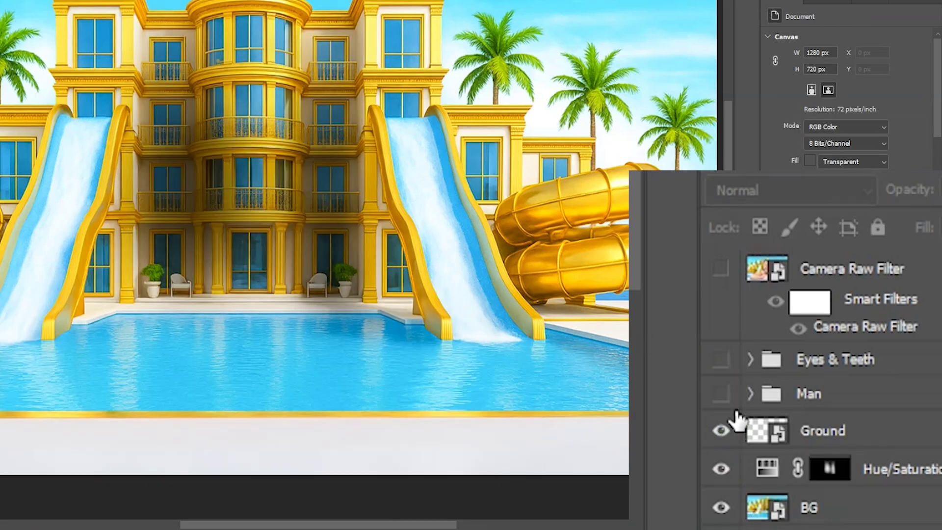
click(721, 394)
Inside the Man group, check the smart filters and turn off the Lips through Highlights layers.
click(750, 394)
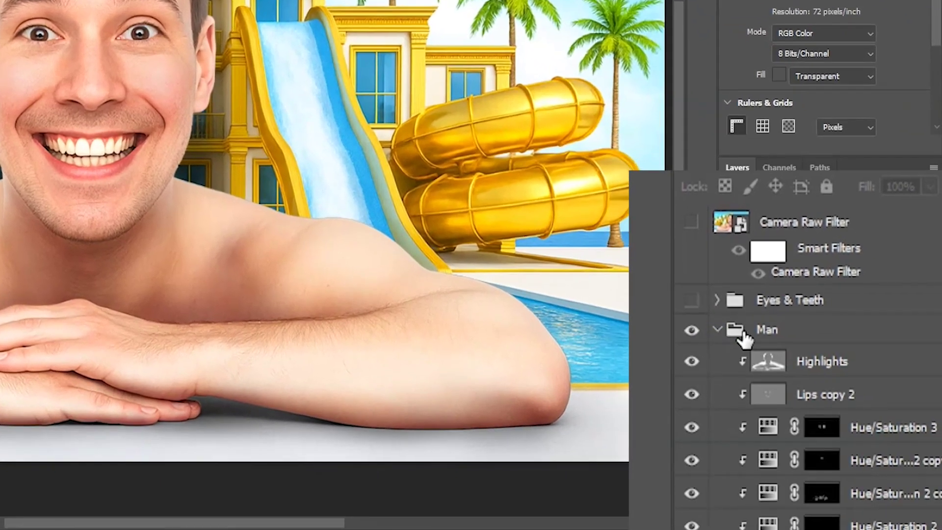
scroll(834, 345, down, 3)
scroll(839, 363, up, 2)
scroll(873, 432, down, 2)
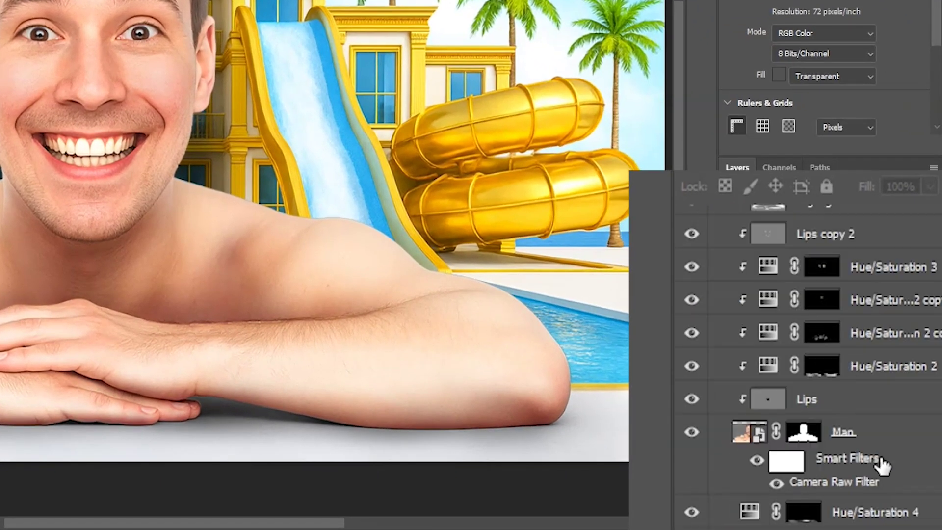
click(756, 460)
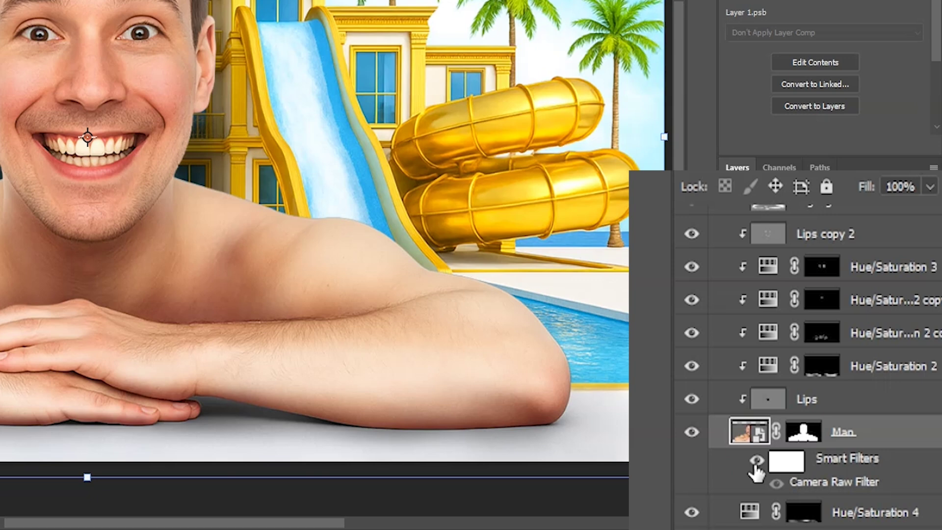
click(756, 463)
scroll(870, 473, up, 2)
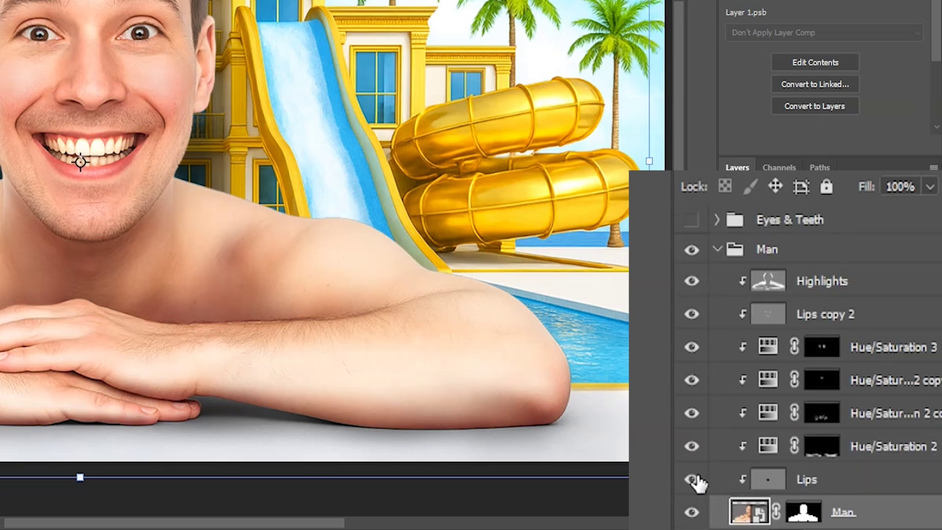
drag(692, 479, 695, 297)
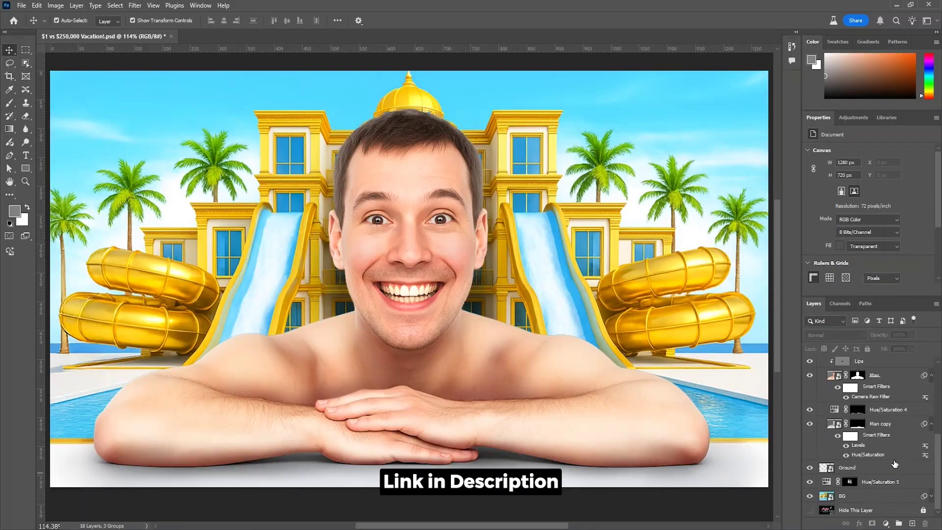
scroll(848, 434, up, 4)
click(822, 411)
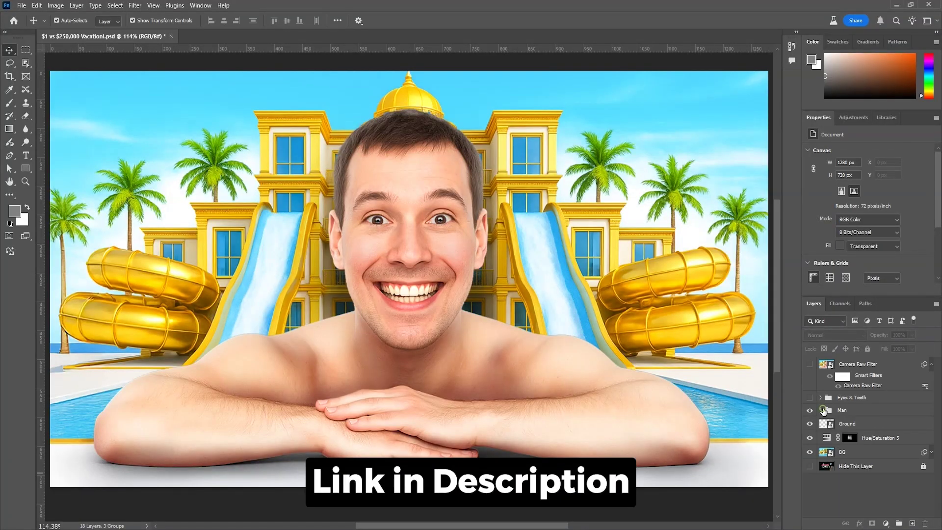
click(831, 454)
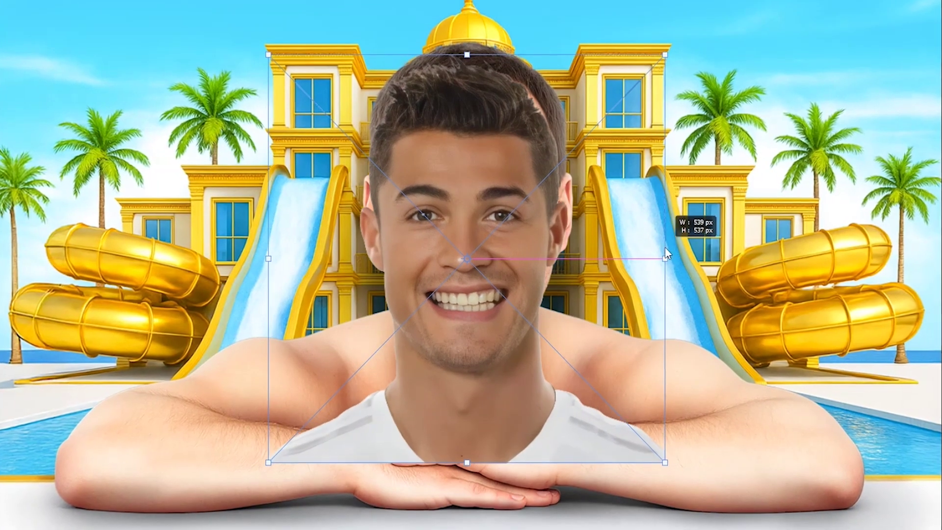
Place the new face over the man's head, enlarged to about 551 px wide and raised 55 px.
drag(665, 246, 516, 416)
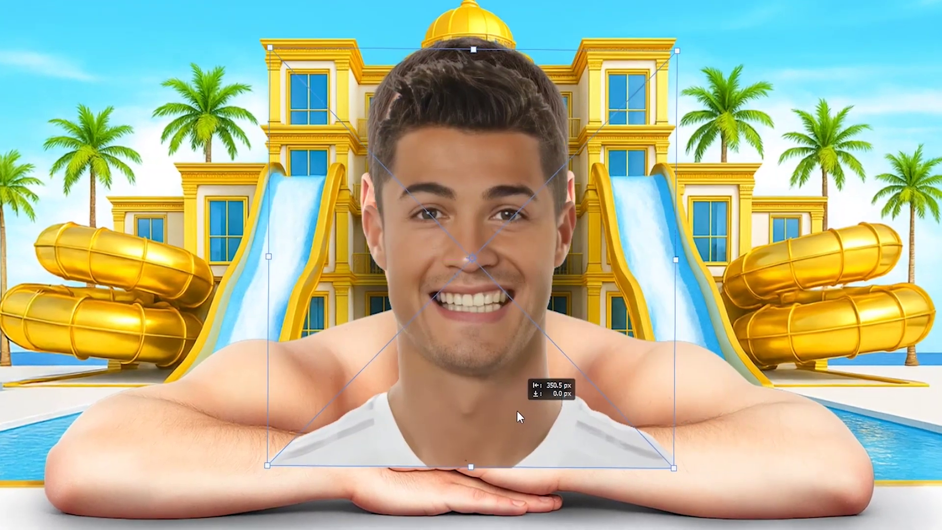
drag(677, 51, 686, 38)
drag(628, 237, 629, 211)
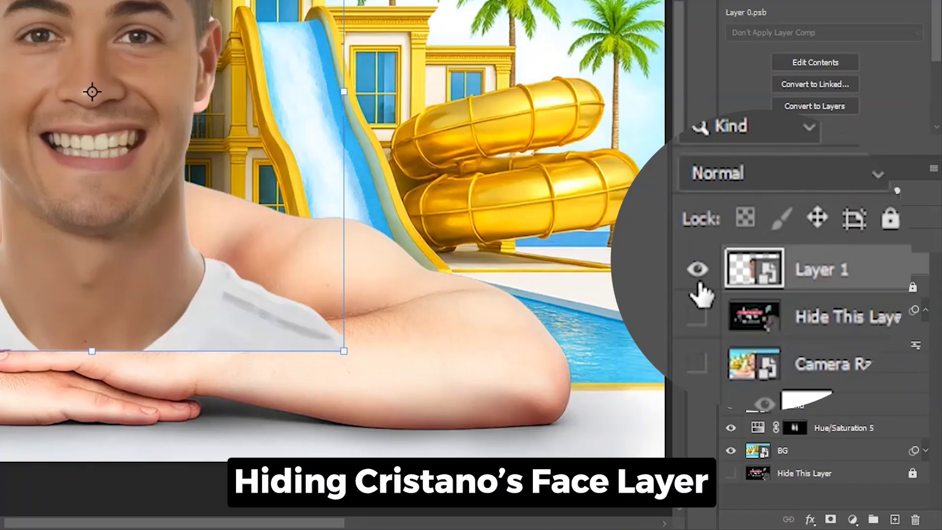
Paint black on the Man layer mask over the original face, then show the new face layer.
click(731, 265)
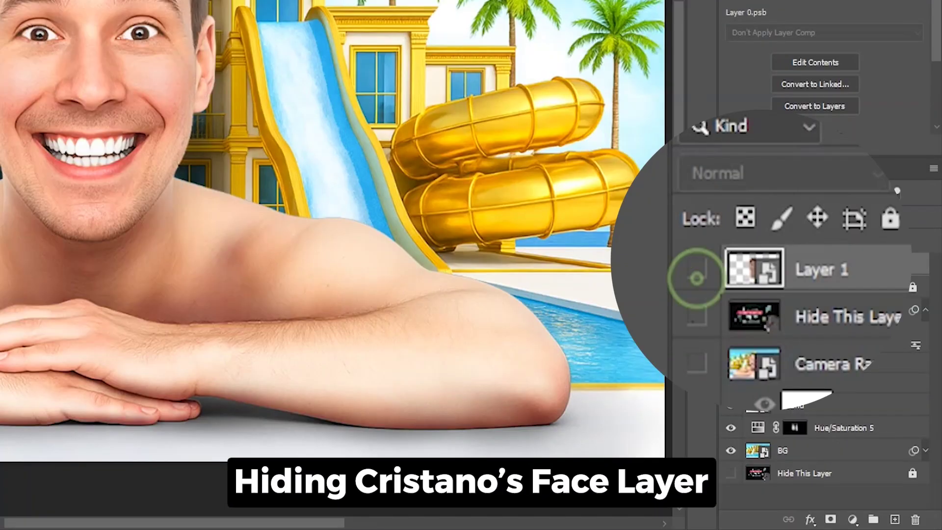
click(734, 366)
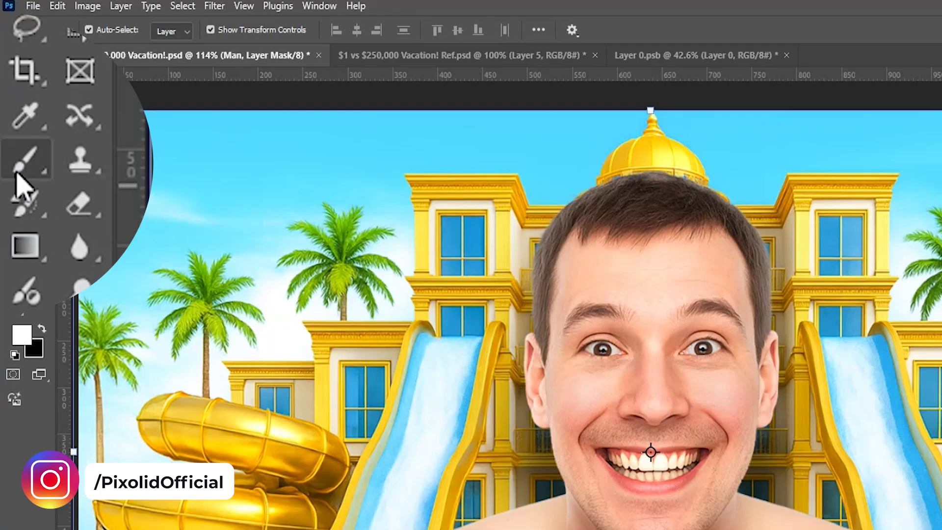
click(19, 170)
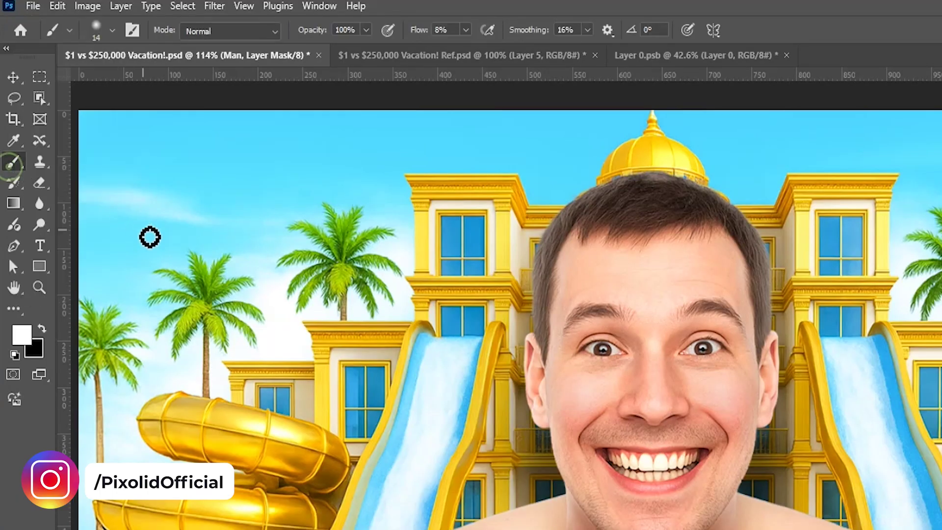
drag(547, 254, 574, 321)
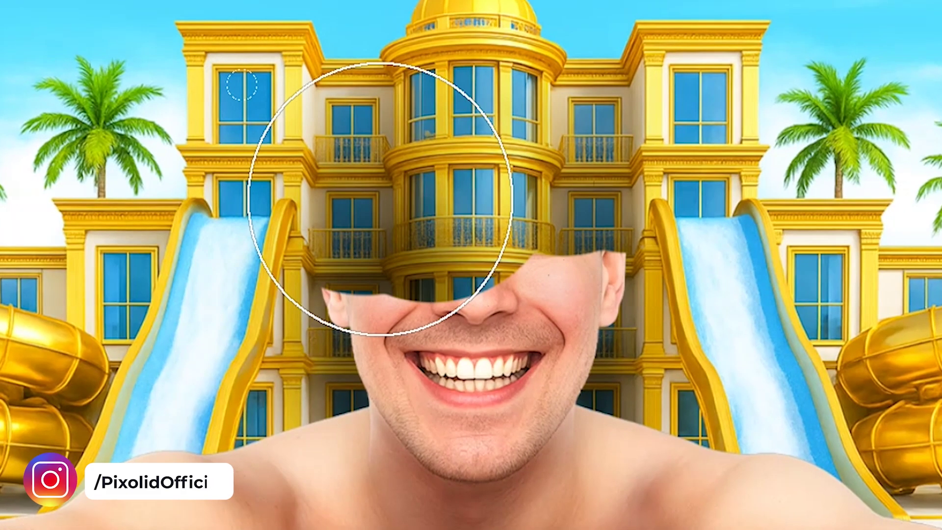
mouse_move(381, 199)
mouse_down()
mouse_move(542, 270)
mouse_move(540, 220)
mouse_up()
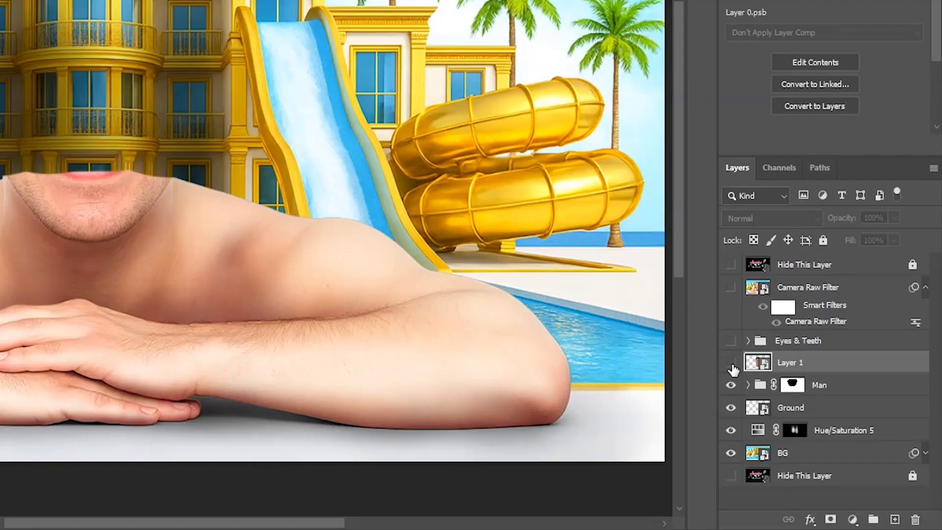
click(731, 363)
alt+right_click(221, 168)
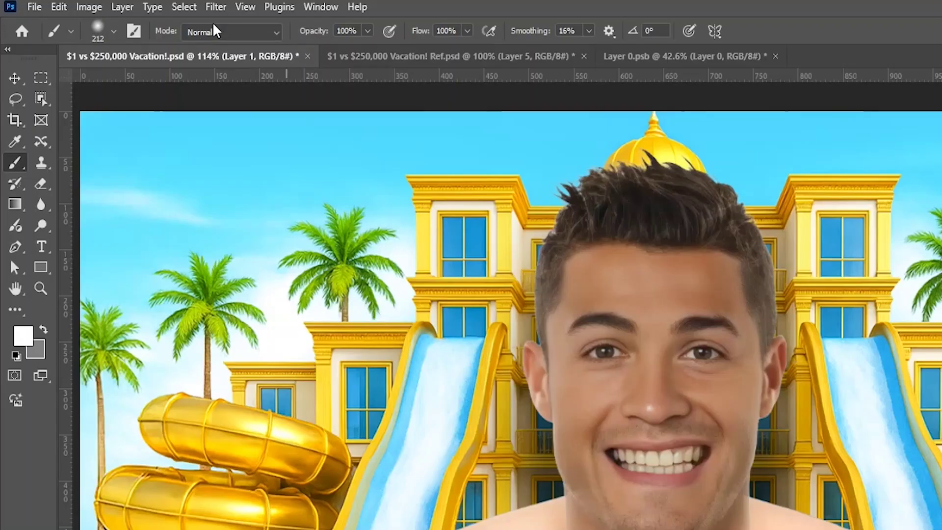
Apply Camera Raw Filter to the new face with Exposure +0.65, Shadows +10, Whites +64.
click(216, 7)
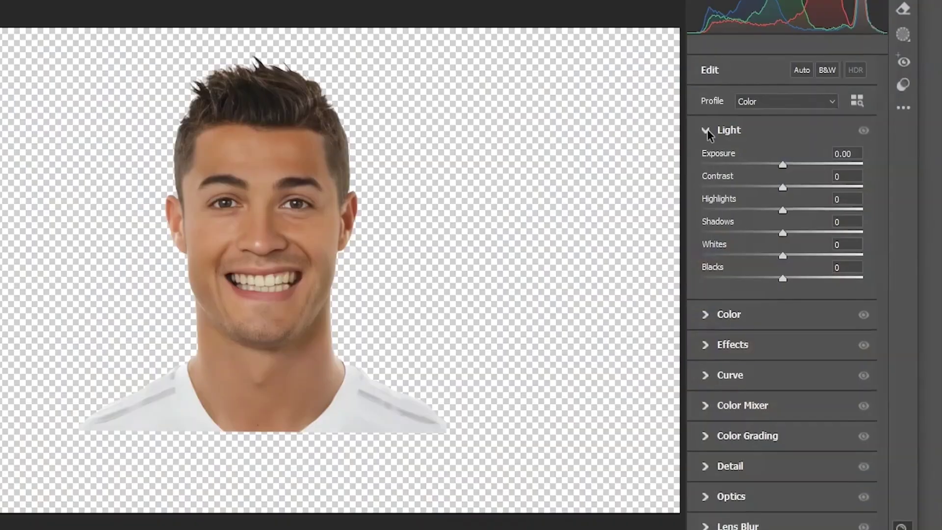
drag(711, 157, 729, 158)
drag(730, 227, 794, 265)
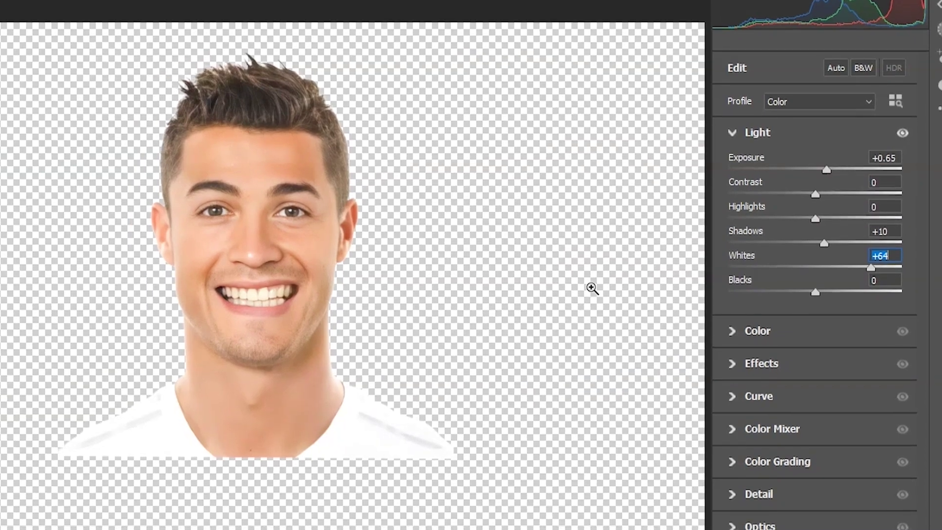
click(745, 515)
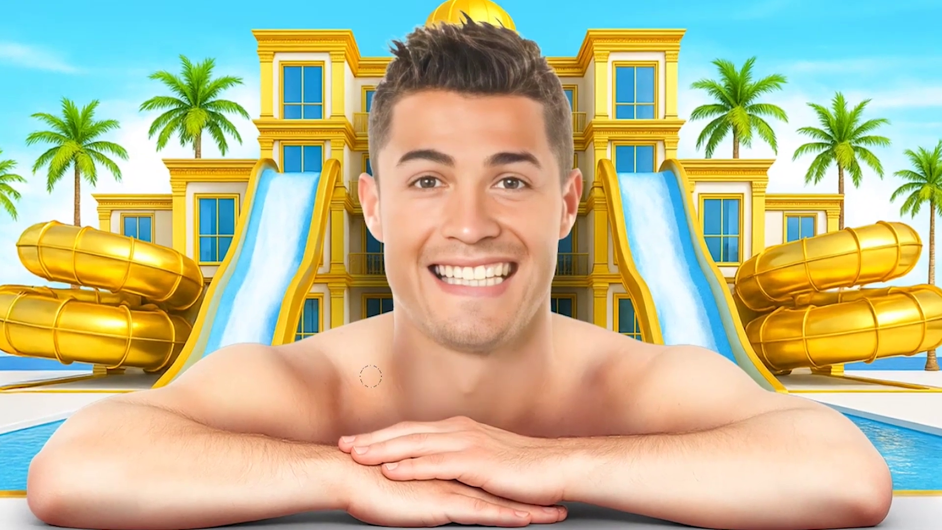
Select both sides of the neck and Generative Fill them with the prompt 'man, neck'.
drag(376, 270, 330, 278)
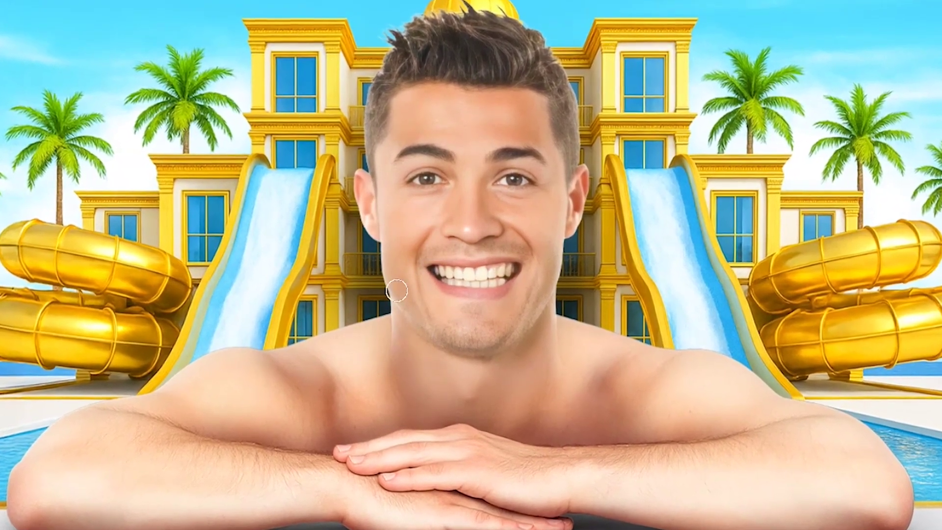
mouse_move(315, 270)
mouse_down()
mouse_move(336, 221)
mouse_move(452, 354)
mouse_move(275, 414)
mouse_move(245, 279)
mouse_up()
mouse_move(702, 245)
mouse_down()
mouse_move(536, 390)
mouse_move(740, 311)
mouse_move(731, 265)
mouse_up()
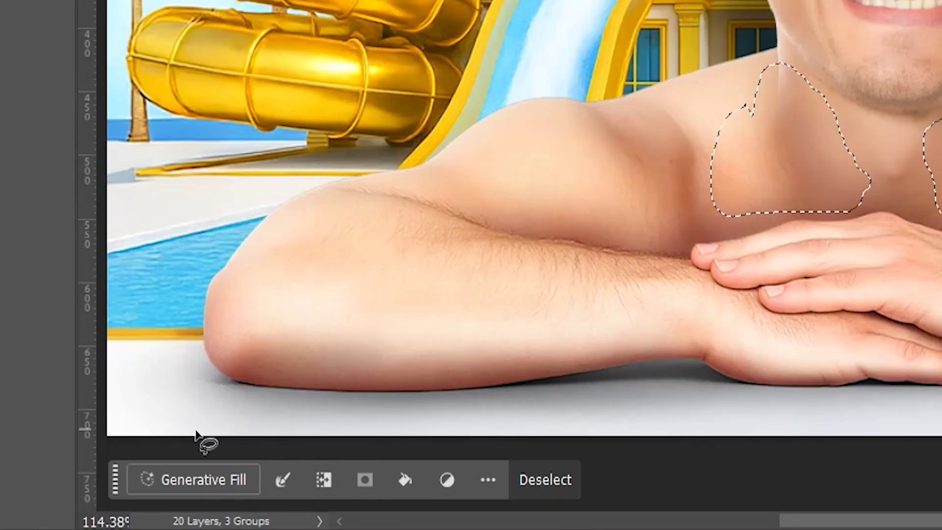
click(194, 487)
text(man, neck)
key(Return)
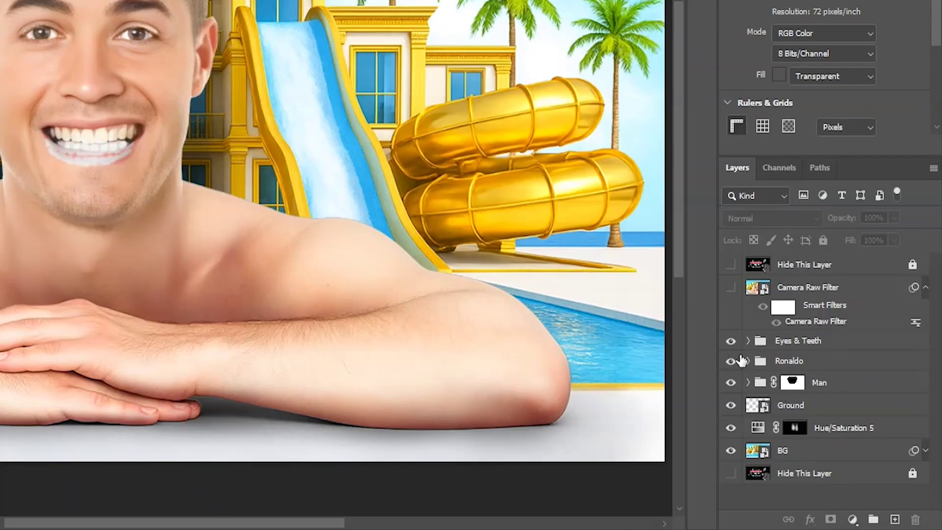
Whiten the teeth by painting white on the Eyes & Teeth group's mask.
click(748, 341)
click(804, 365)
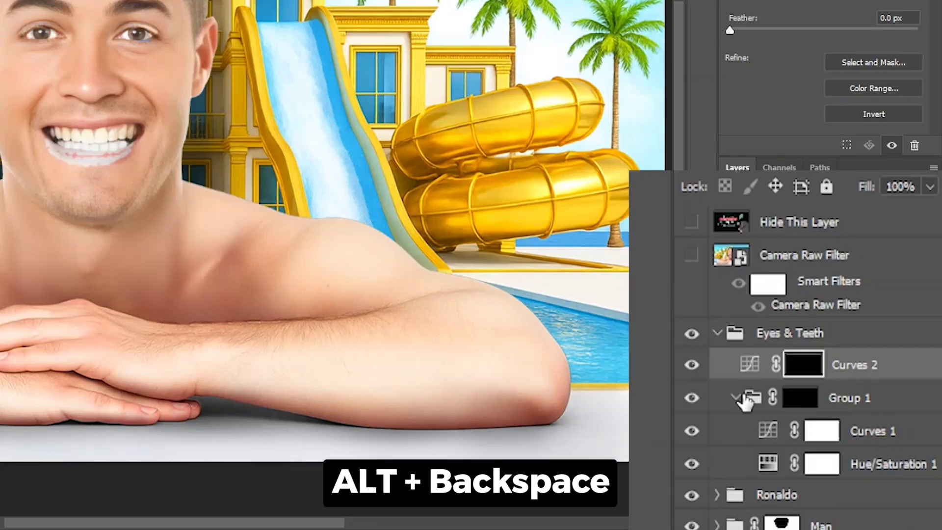
click(798, 399)
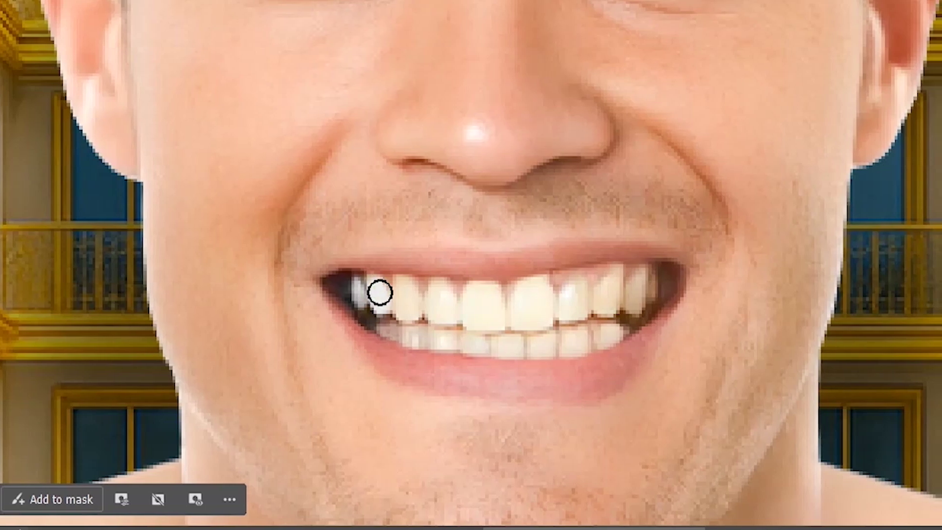
mouse_move(378, 292)
mouse_down()
mouse_move(443, 294)
mouse_move(472, 330)
mouse_move(457, 322)
mouse_move(533, 321)
mouse_move(573, 289)
mouse_move(603, 307)
mouse_move(629, 293)
mouse_move(616, 311)
mouse_move(524, 344)
mouse_move(444, 331)
mouse_move(375, 326)
mouse_up()
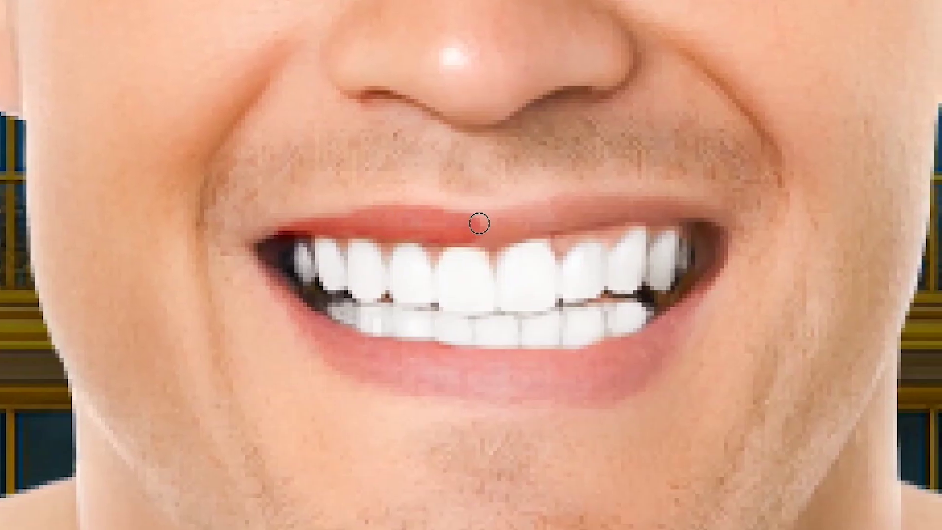
Redden the lower lip with a hard 6 px brush and fine-tune the Hue/Saturation Lightness.
alt+right_click(675, 222)
mouse_move(620, 346)
mouse_down()
mouse_move(587, 377)
mouse_move(302, 323)
mouse_up()
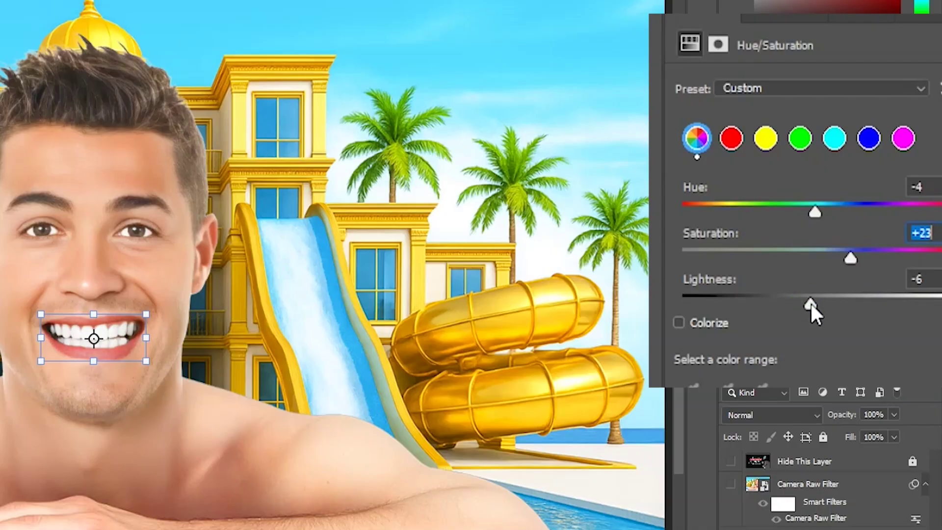
drag(811, 302, 808, 301)
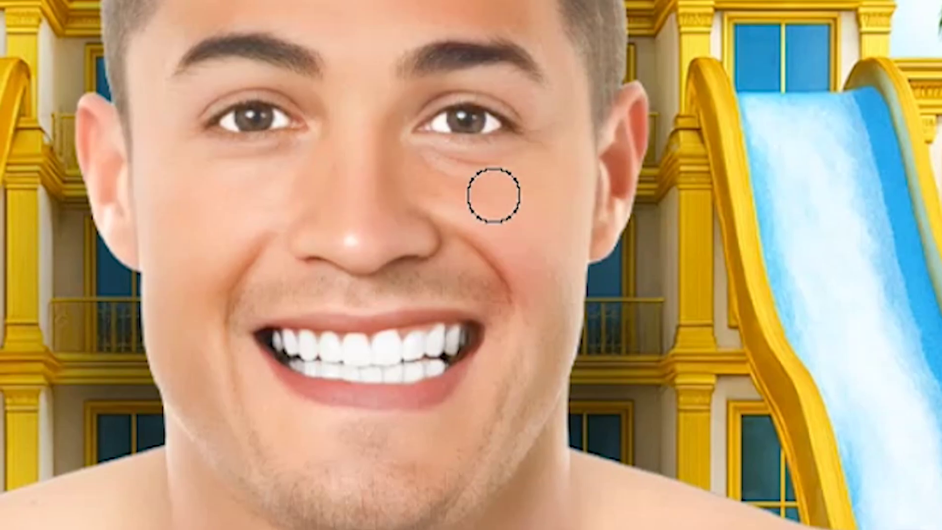
Paint red blush over both cheeks on the colorized Hue/Saturation 7 mask and set 31% opacity.
mouse_move(492, 196)
mouse_down()
mouse_move(530, 313)
mouse_move(551, 255)
mouse_up()
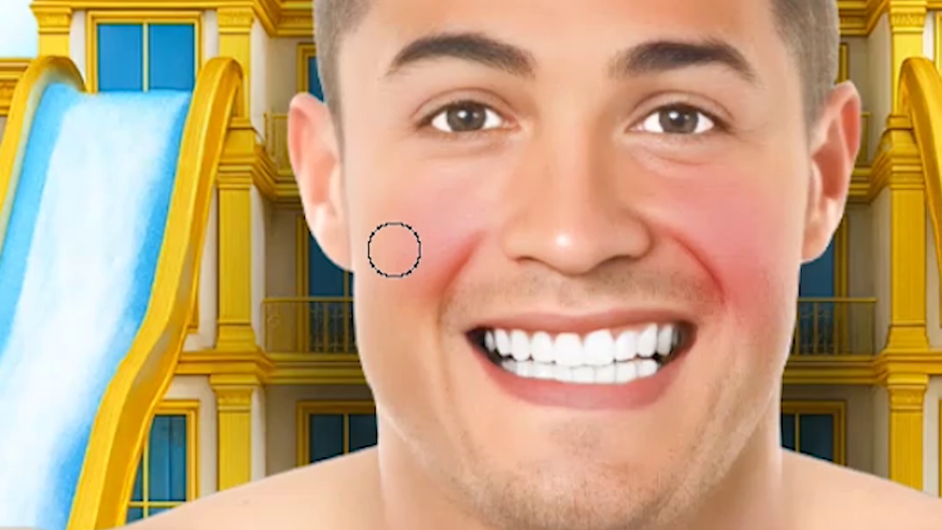
mouse_move(389, 263)
mouse_down()
mouse_move(389, 282)
mouse_move(378, 244)
mouse_move(378, 304)
mouse_move(372, 181)
mouse_move(374, 280)
mouse_move(362, 192)
mouse_up()
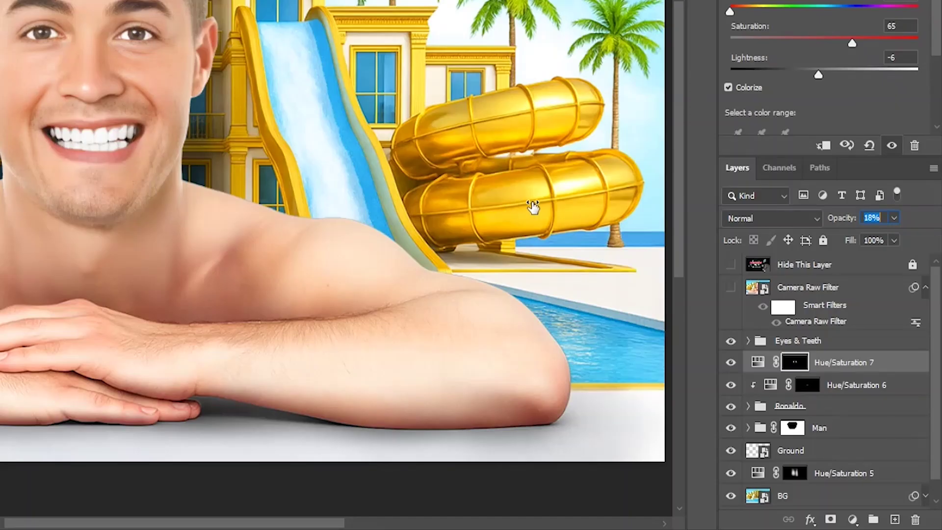
drag(533, 206, 538, 206)
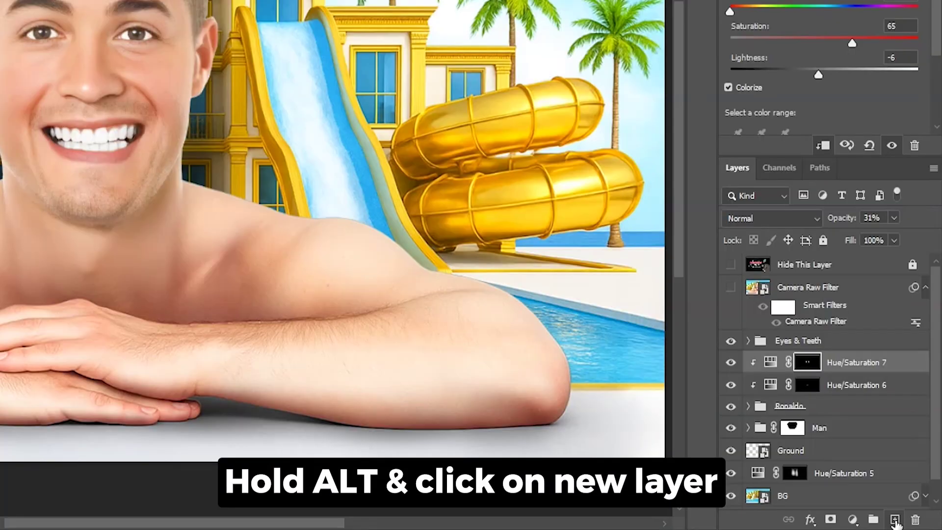
alt+click(895, 521)
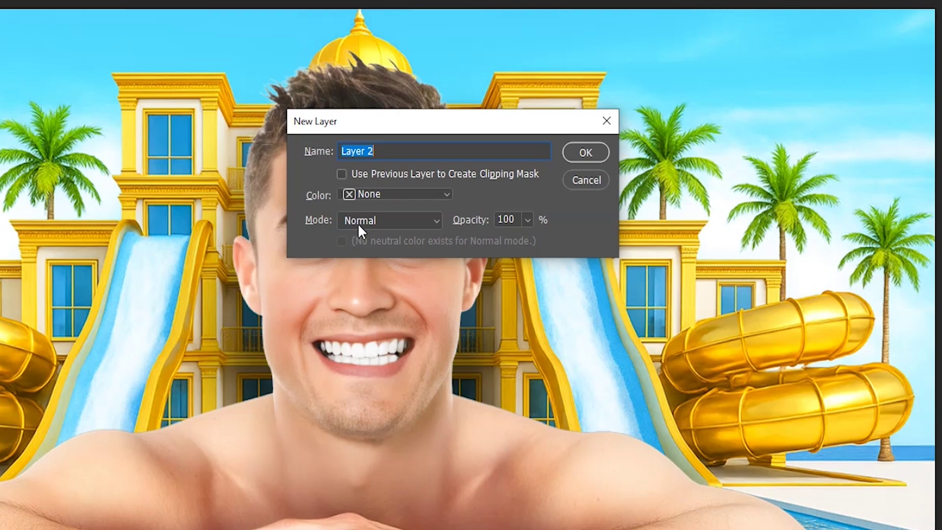
Create Layer 2 in Soft Light mode, filled with soft-light neutral grey.
click(357, 224)
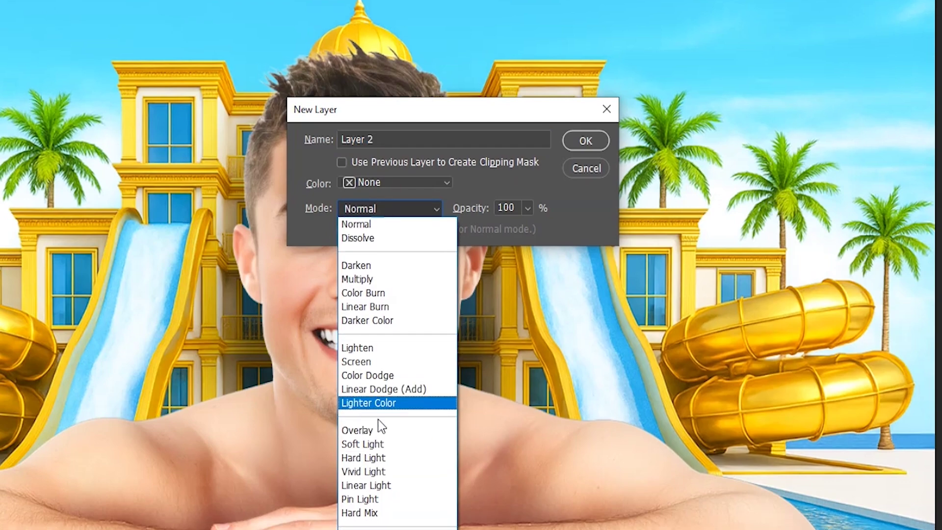
click(377, 452)
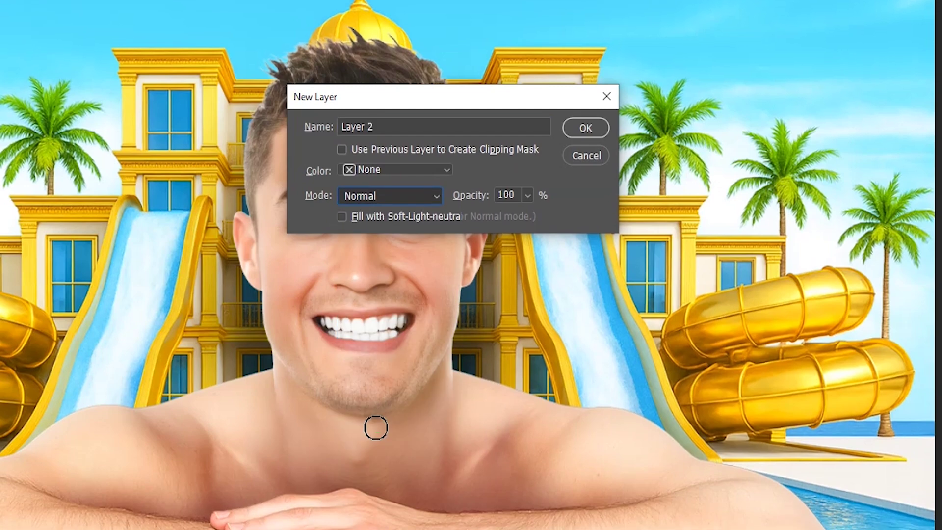
click(437, 219)
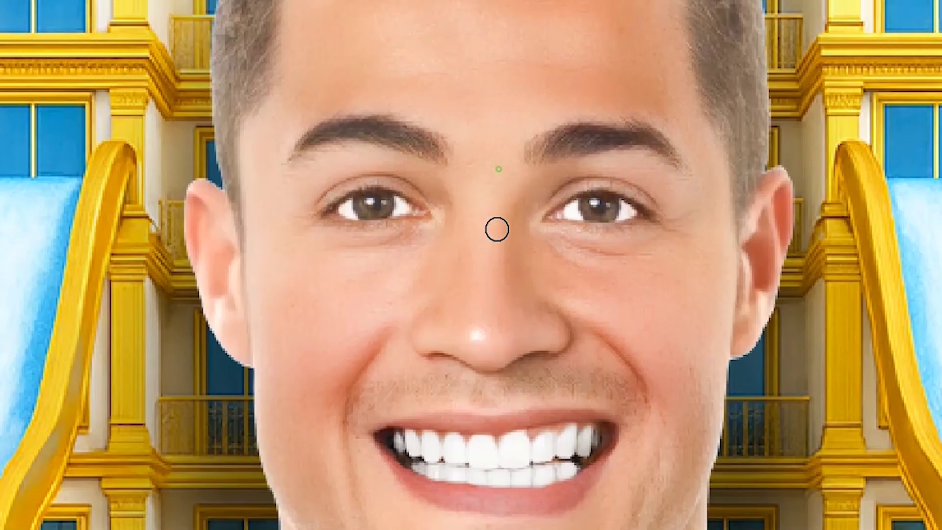
Dodge and burn the face's highlights and shadows on Layer 2, then set its opacity to 66%.
alt+right_click(498, 332)
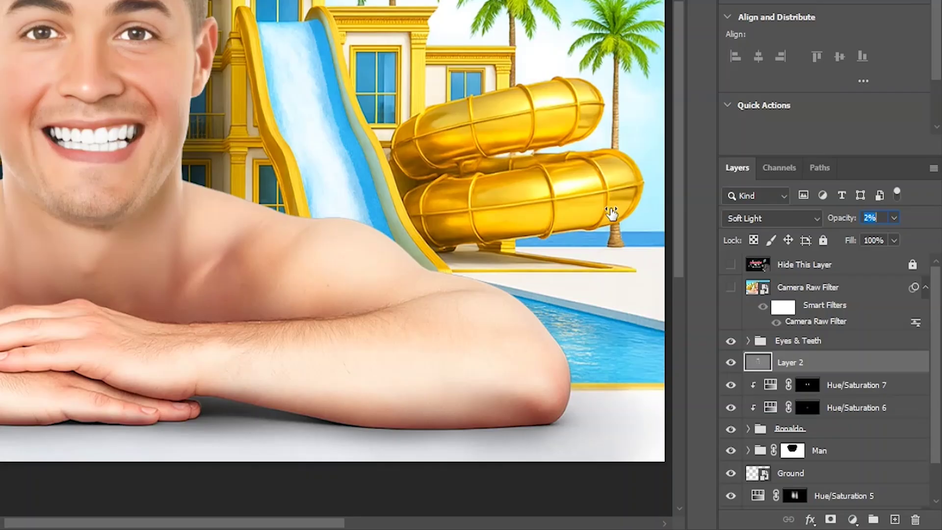
text(66)
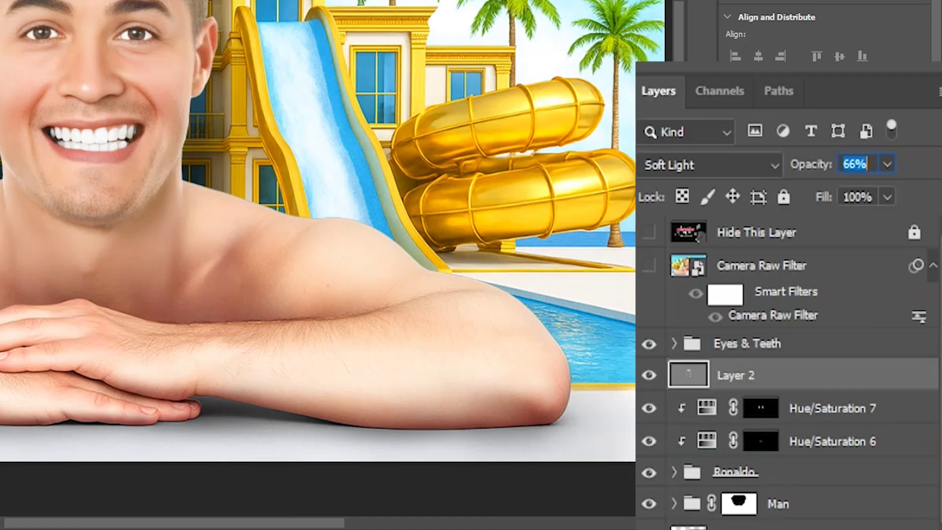
click(782, 351)
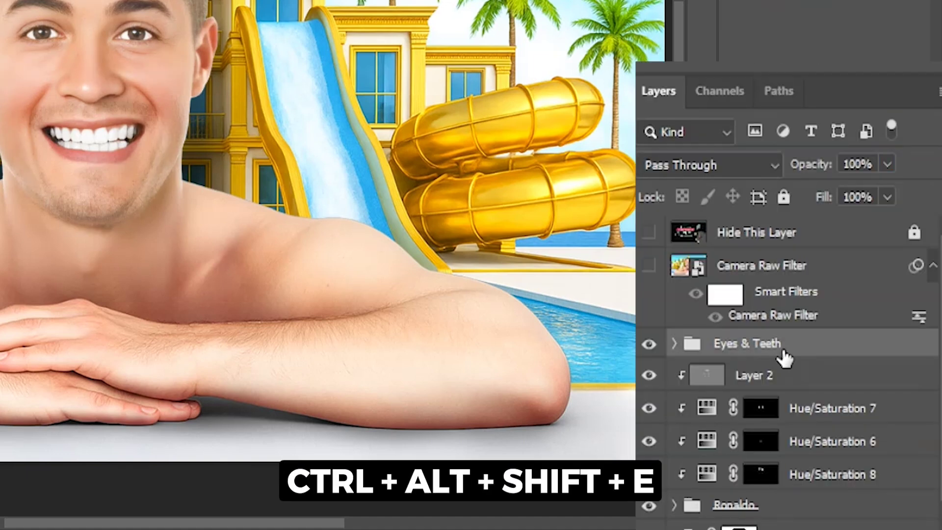
Stamp all visible layers into Layer 3 with Ctrl+Alt+Shift+E, make it a smart object, and add the Camera Raw Filter.
key(ctrl+alt+shift+e)
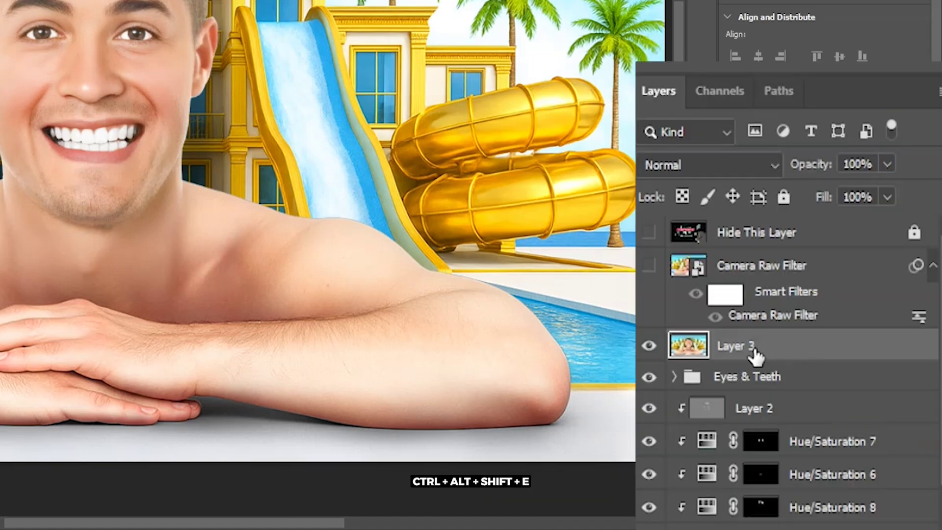
right_click(754, 347)
click(800, 183)
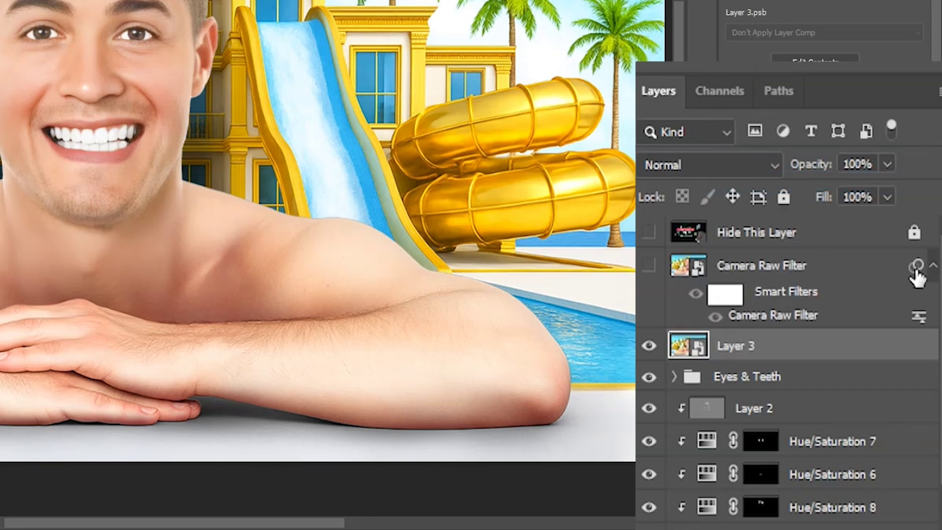
drag(915, 270, 902, 317)
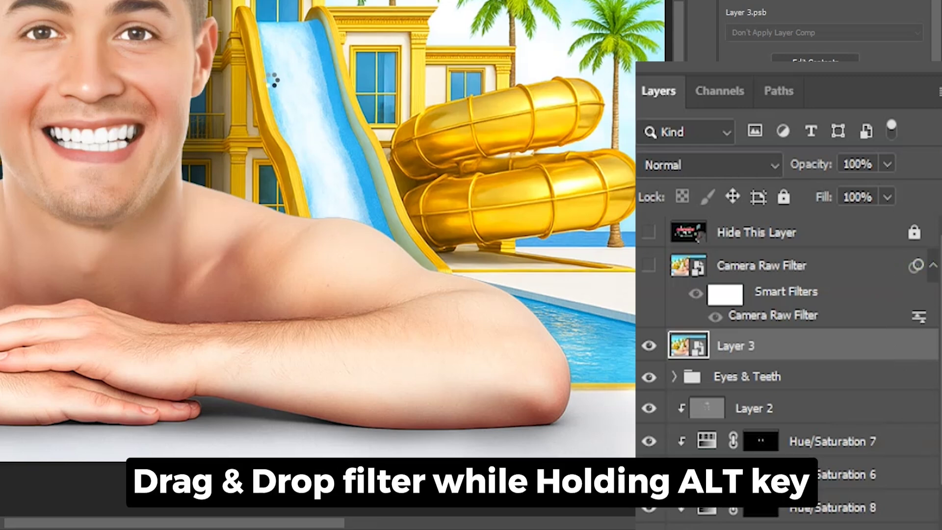